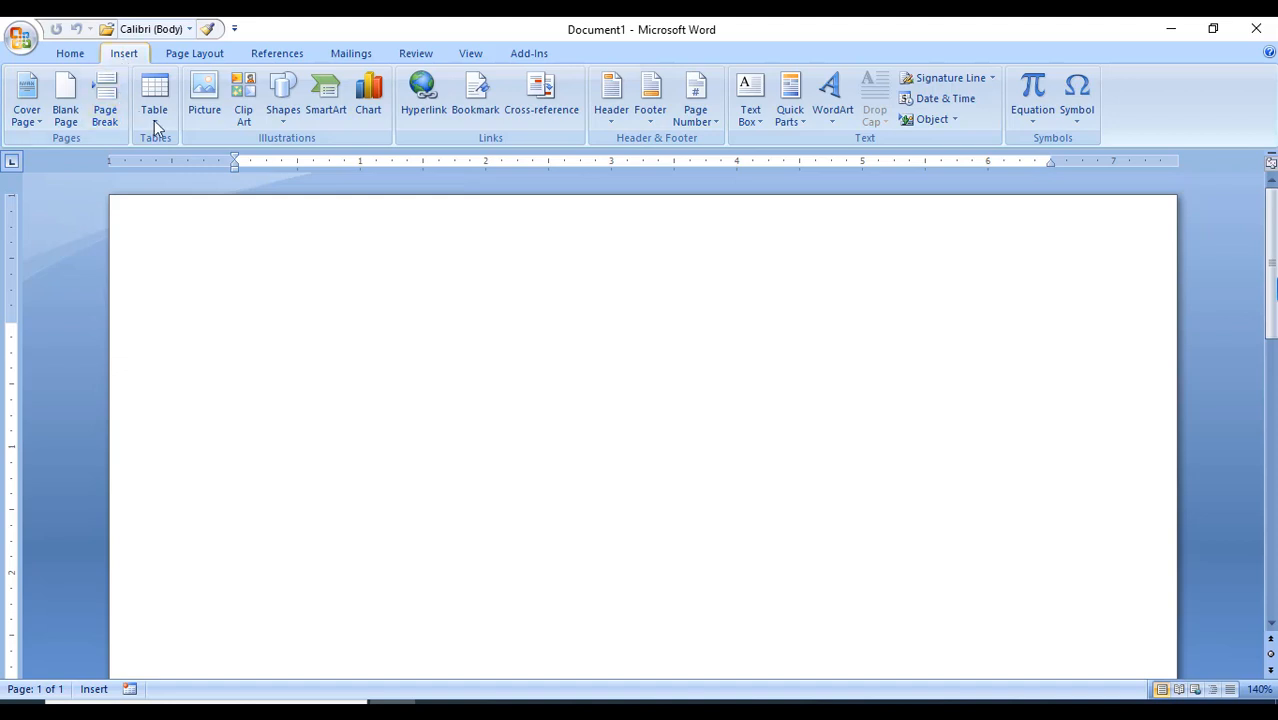
Step: Draw a block arc about 2.26" by 2.26" in the upper right area of the page and thin its band
click(283, 110)
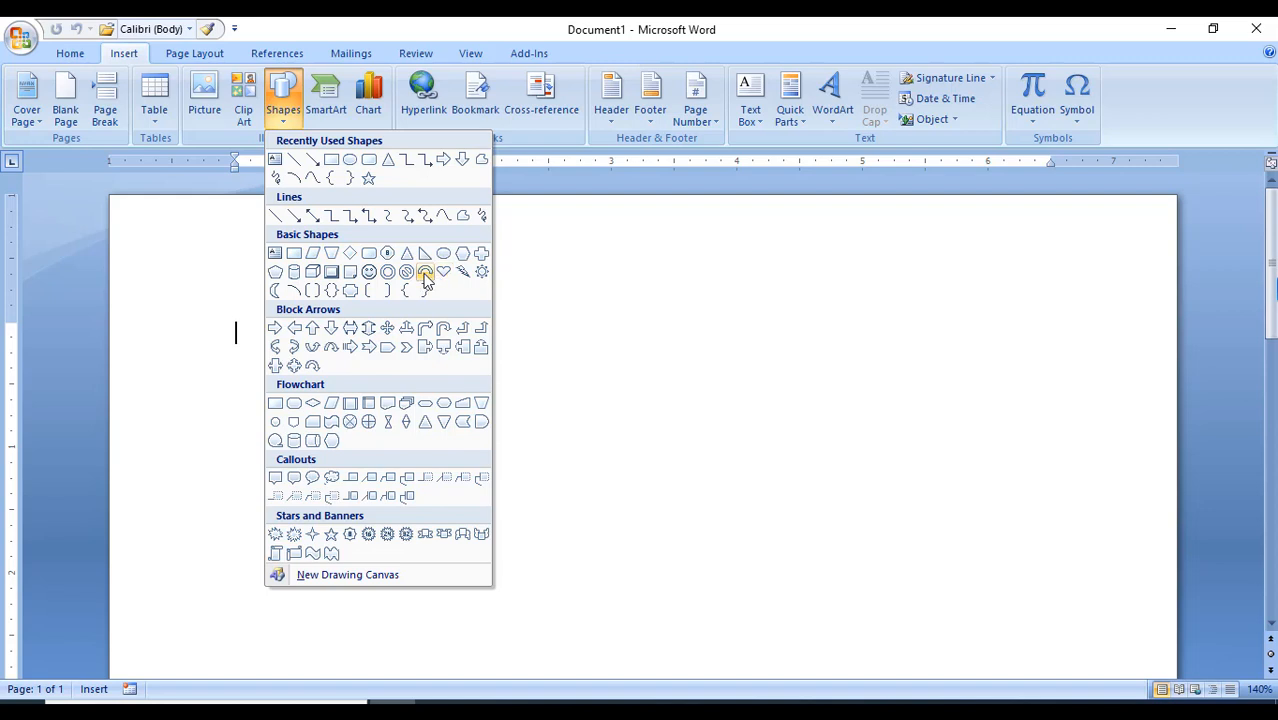
key(ctrl)
key(ctrl)
key(ctrl)
key(ctrl)
click(425, 273)
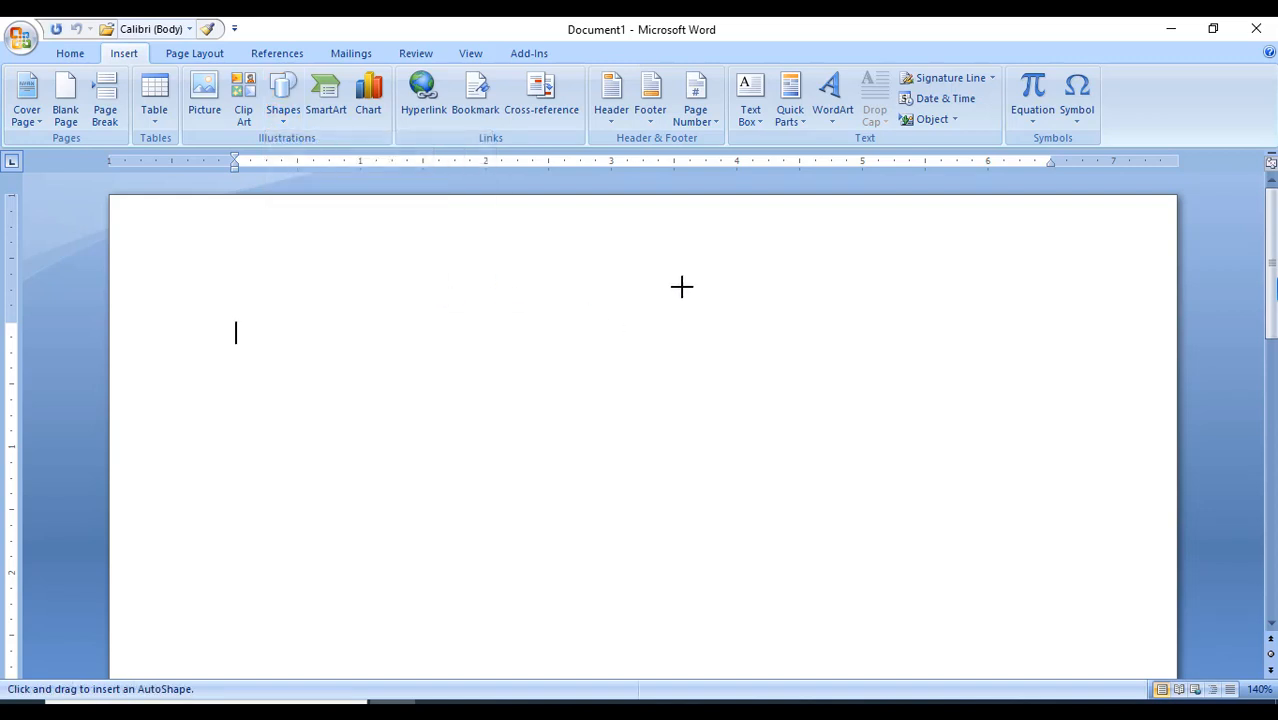
mouse_move(636, 257)
mouse_down()
mouse_move(754, 380)
mouse_move(864, 459)
mouse_move(750, 393)
mouse_move(913, 491)
mouse_move(927, 531)
mouse_move(916, 556)
mouse_move(904, 535)
mouse_up()
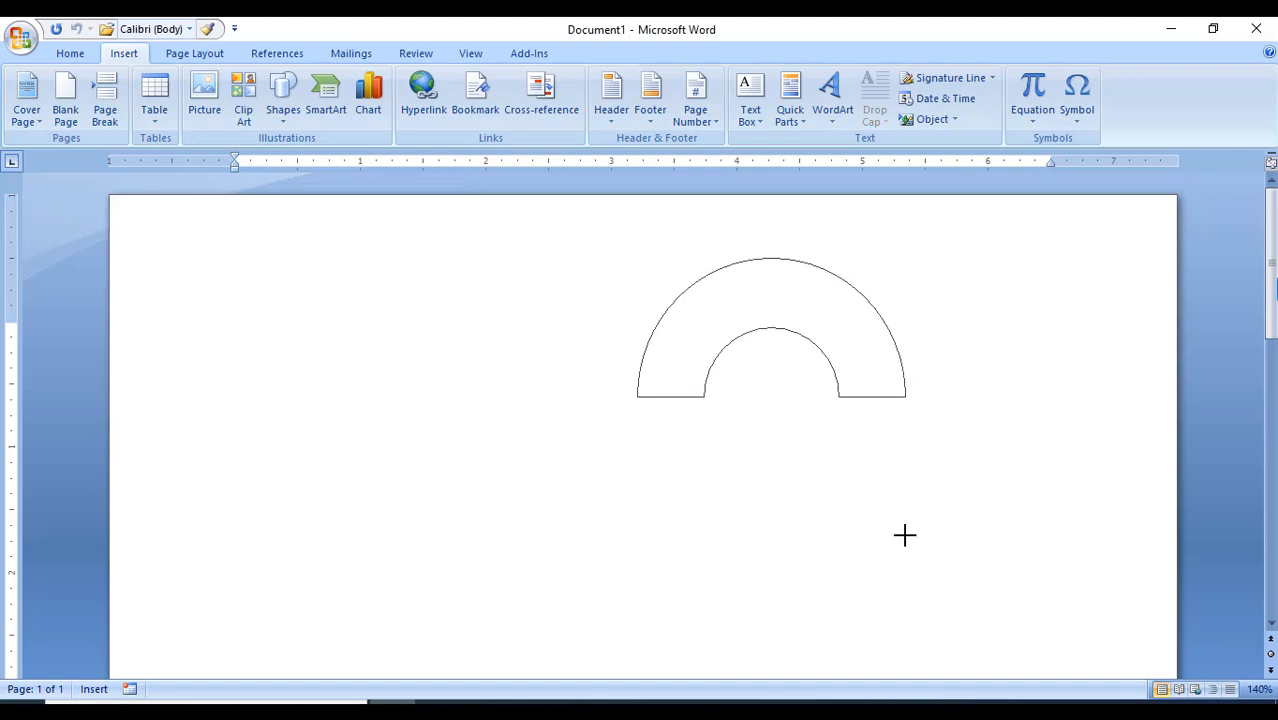
drag(904, 535, 908, 542)
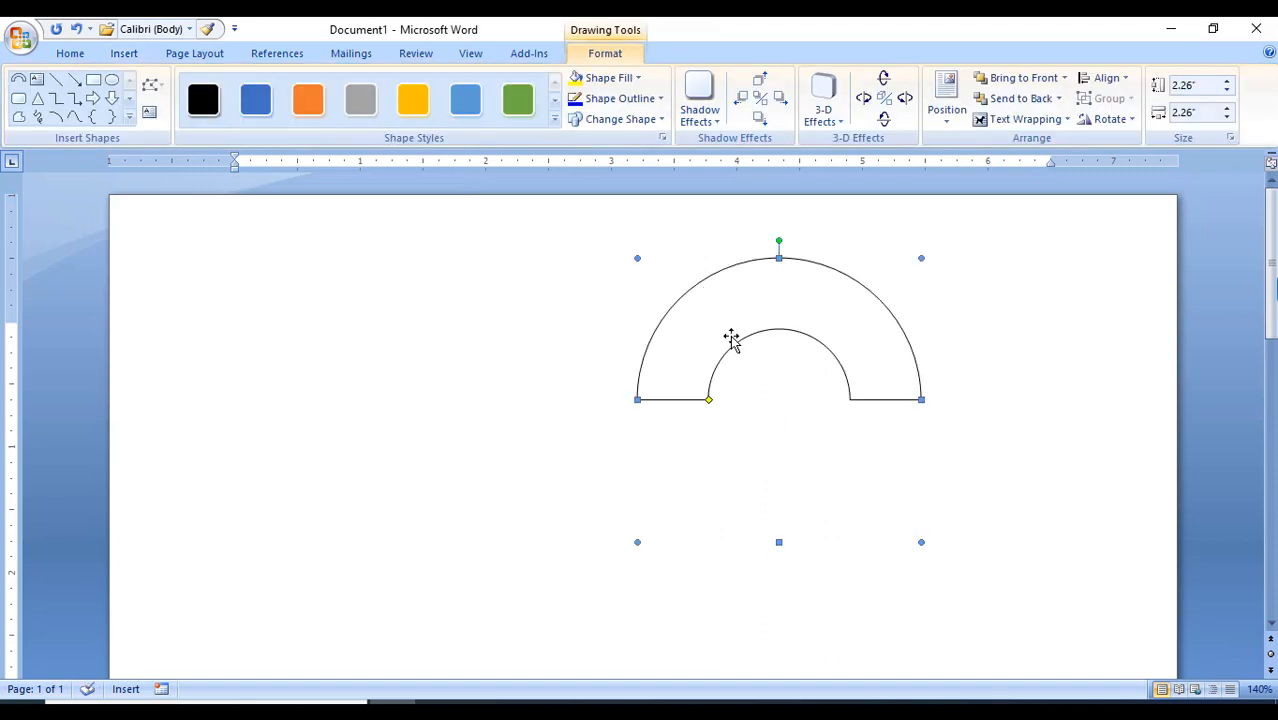
click(709, 401)
mouse_move(707, 401)
mouse_down()
mouse_move(685, 405)
mouse_move(733, 402)
mouse_move(686, 402)
mouse_up()
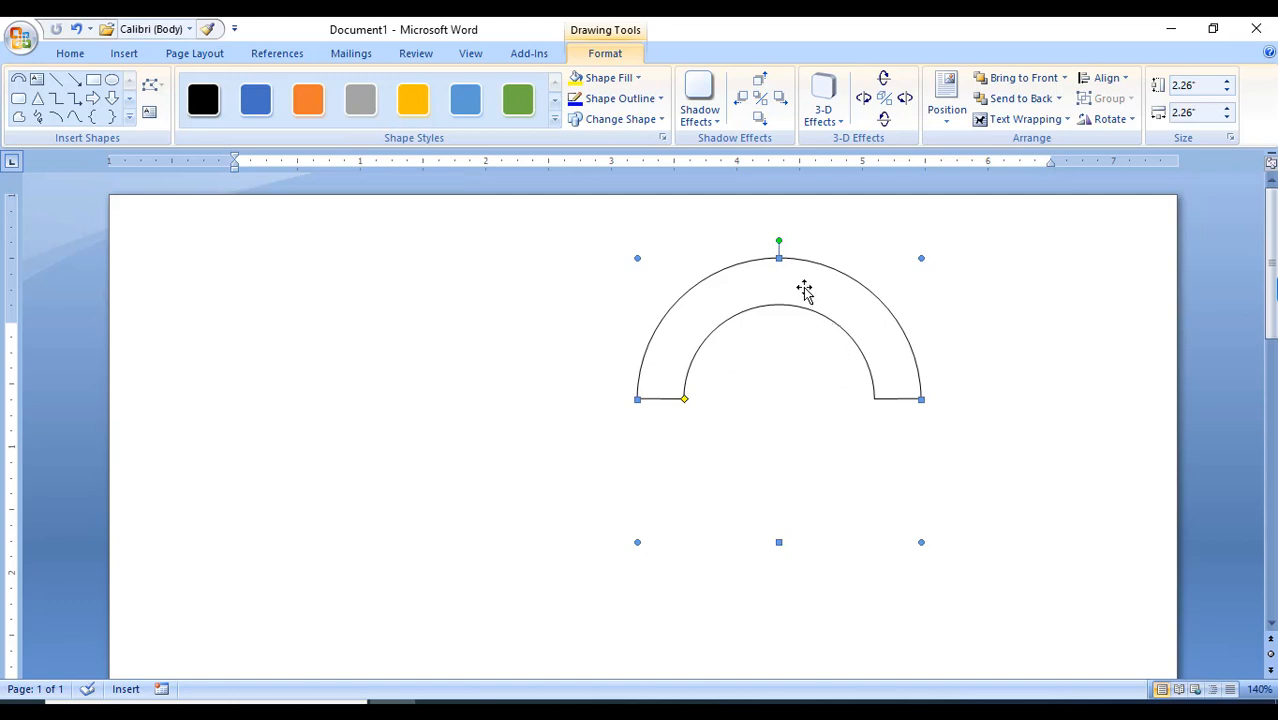
Step: Duplicate the block arc, turn the copy upside down and align it beneath the original to form a full ring
drag(802, 287, 823, 398)
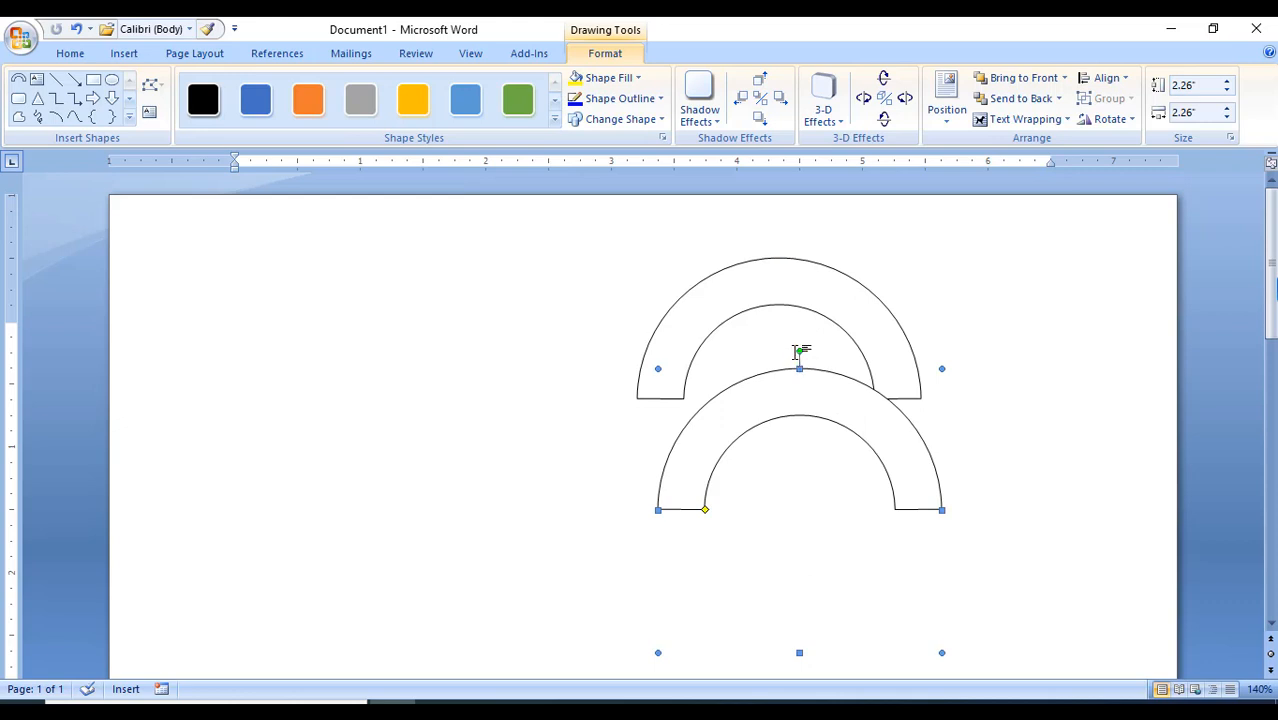
click(798, 351)
drag(796, 350, 806, 527)
key(ctrl+Up)
key(ctrl+Up)
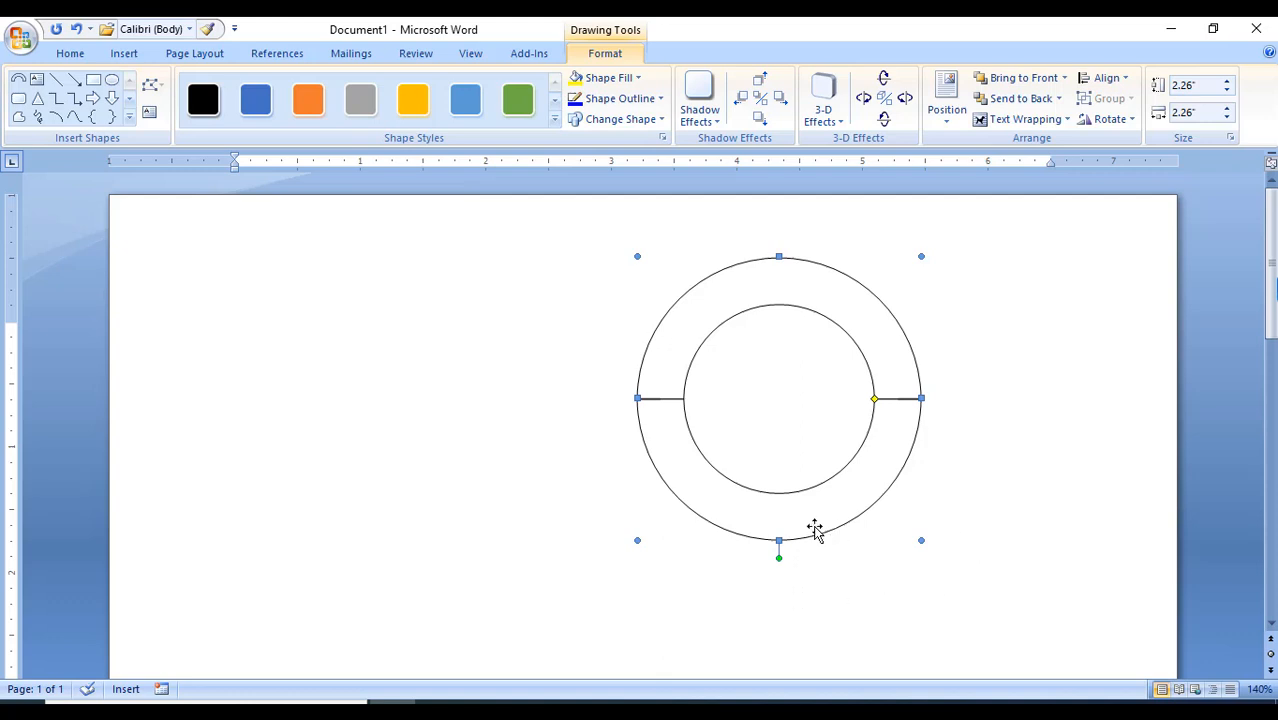
Step: Give the ring's upper arc a 1 pt dashed outline
click(751, 291)
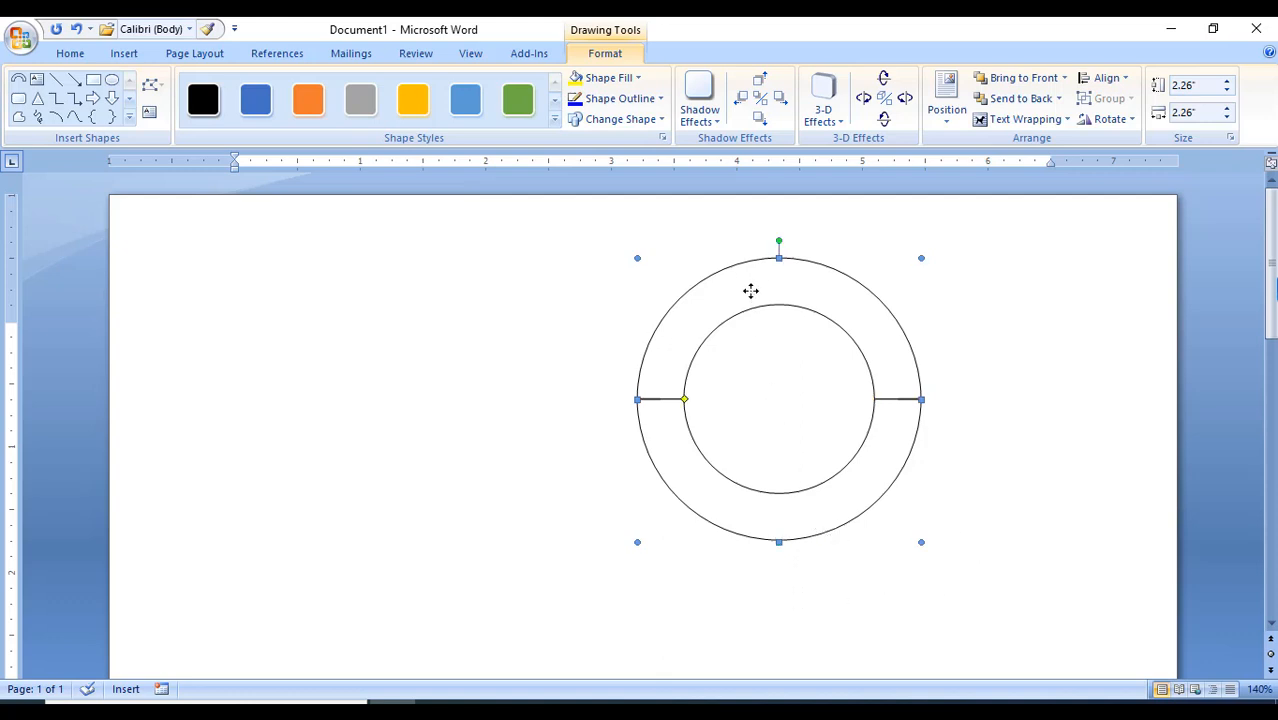
click(622, 110)
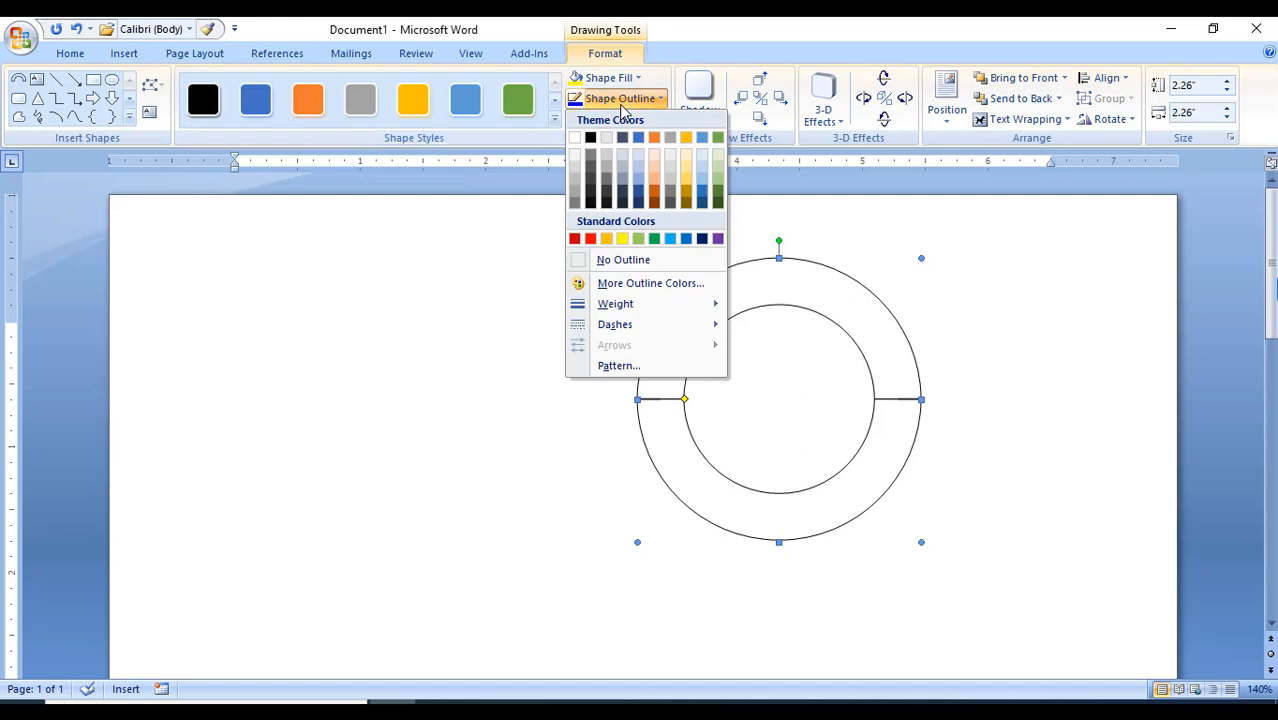
mouse_move(627, 313)
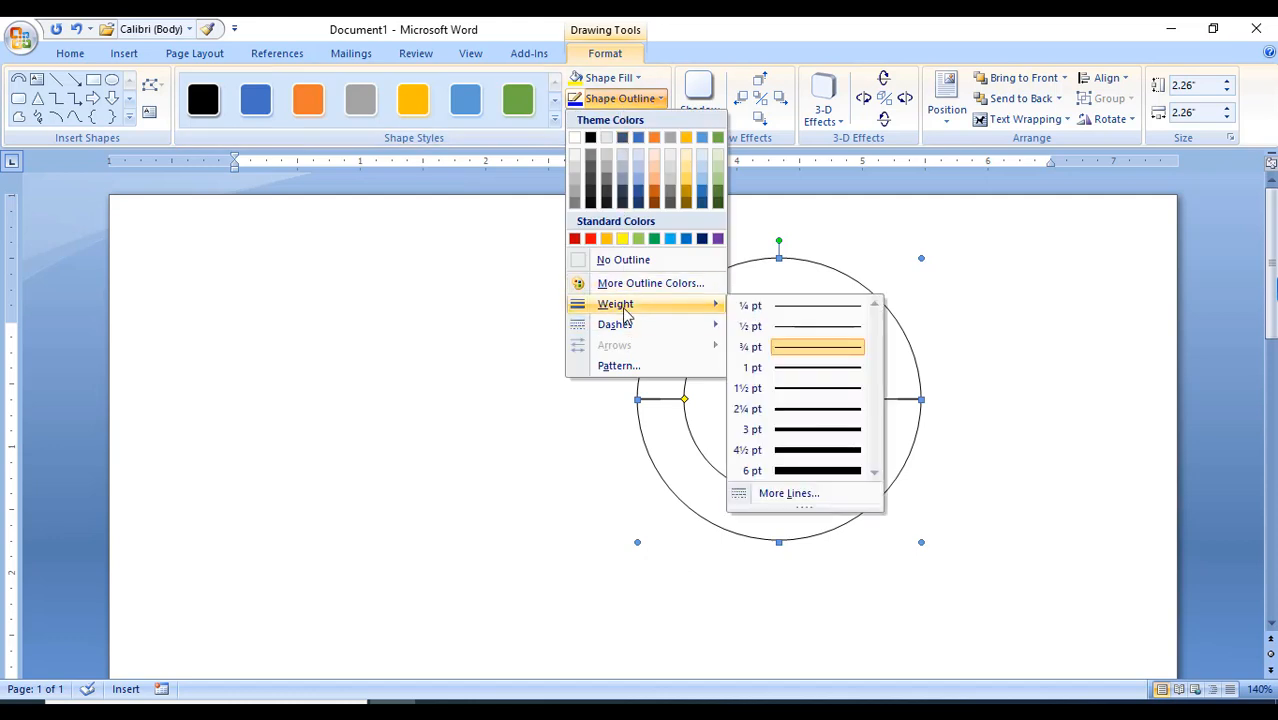
click(800, 376)
click(611, 100)
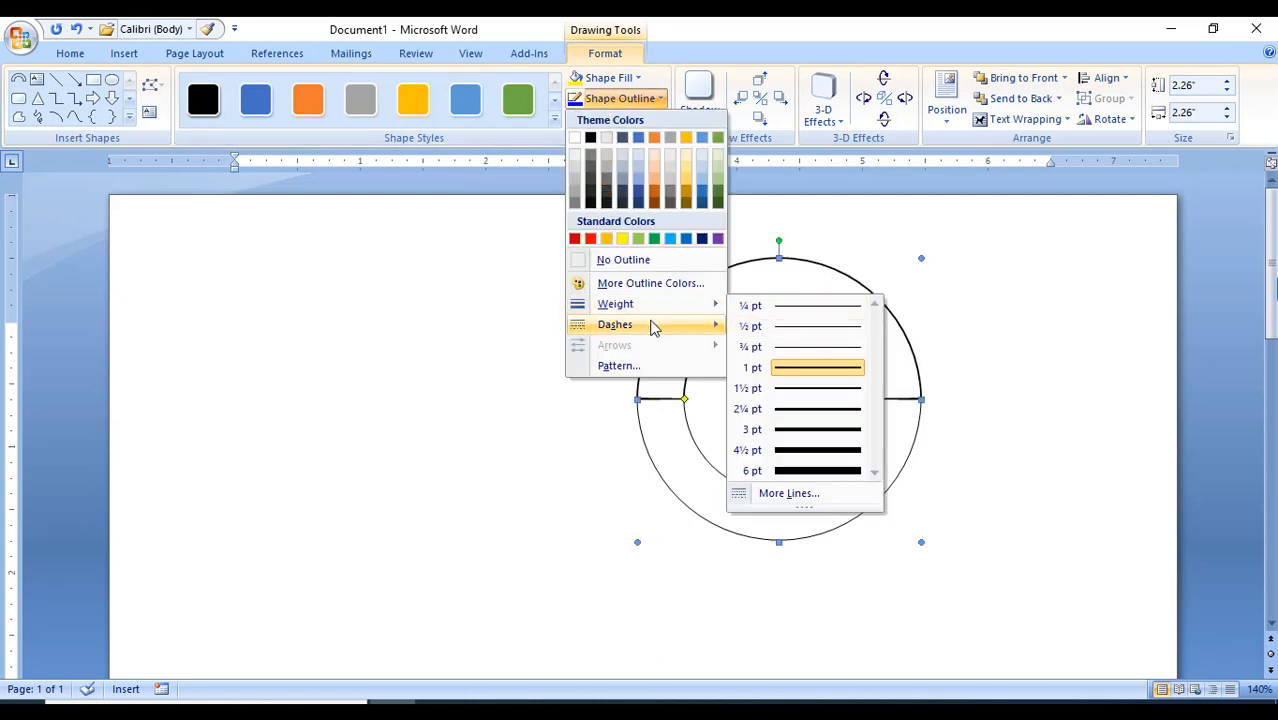
mouse_move(651, 328)
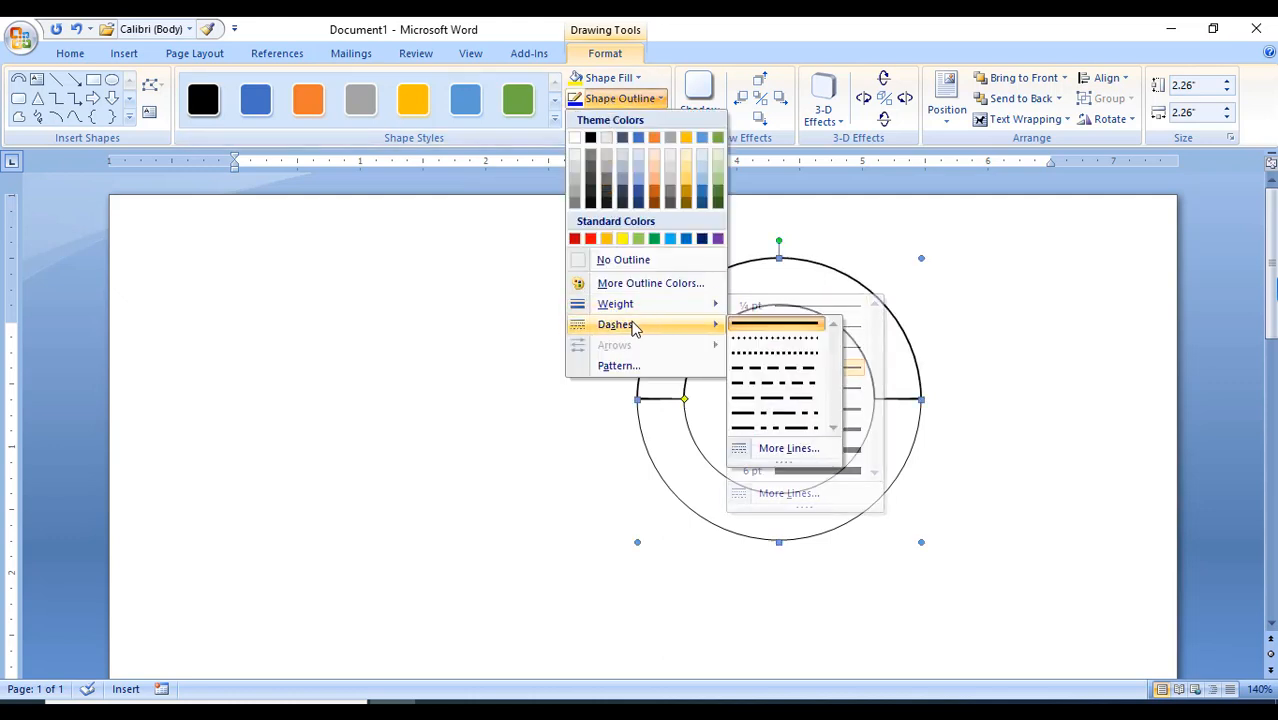
click(777, 373)
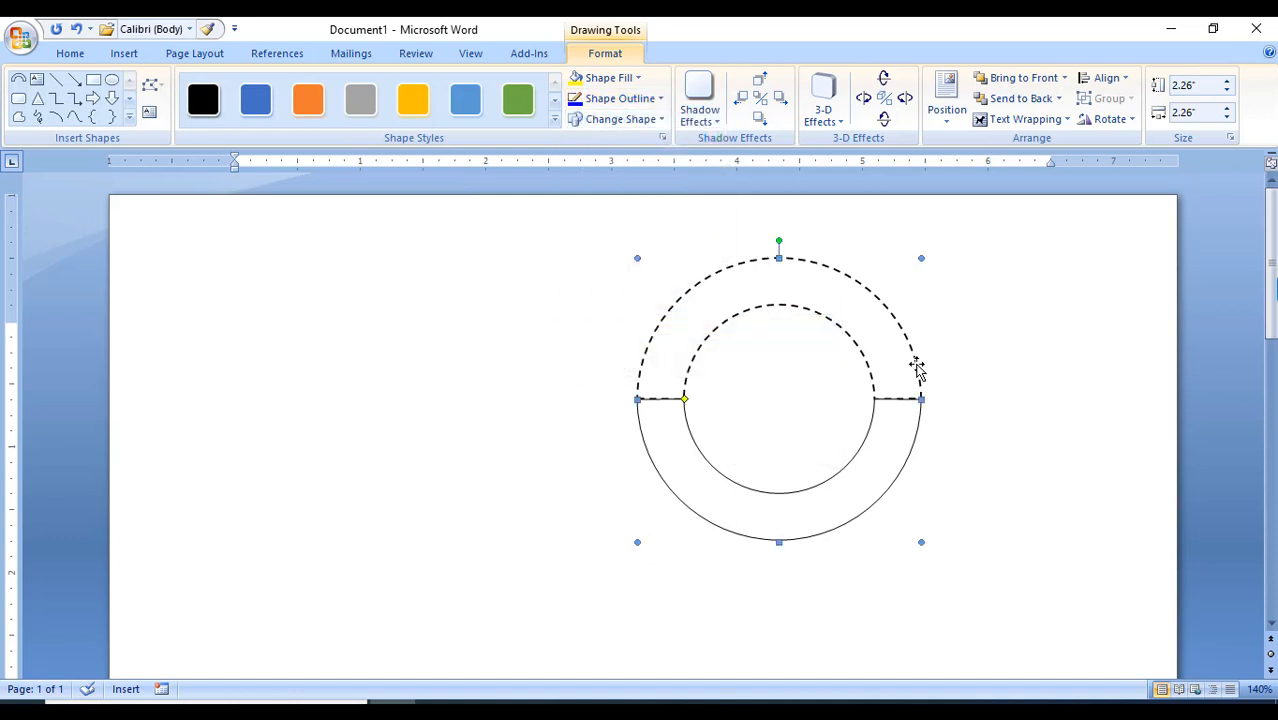
Step: Fill the ring's lower arc with black
click(803, 523)
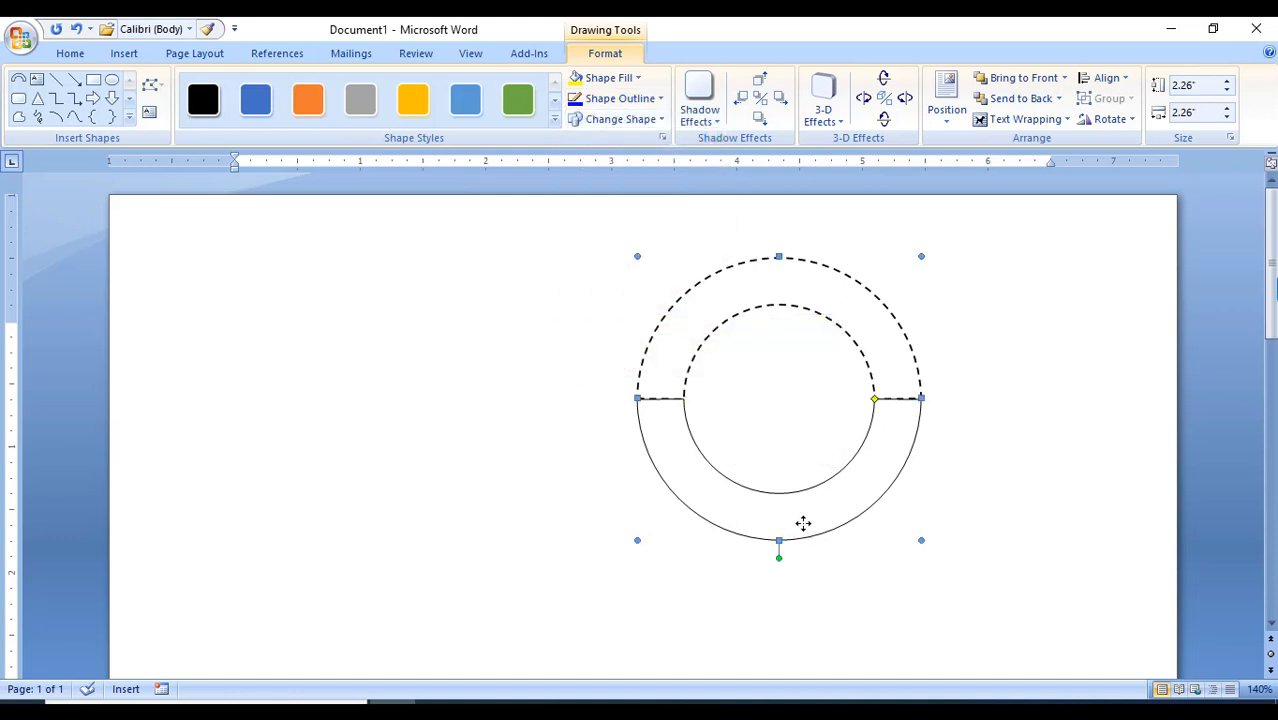
click(622, 86)
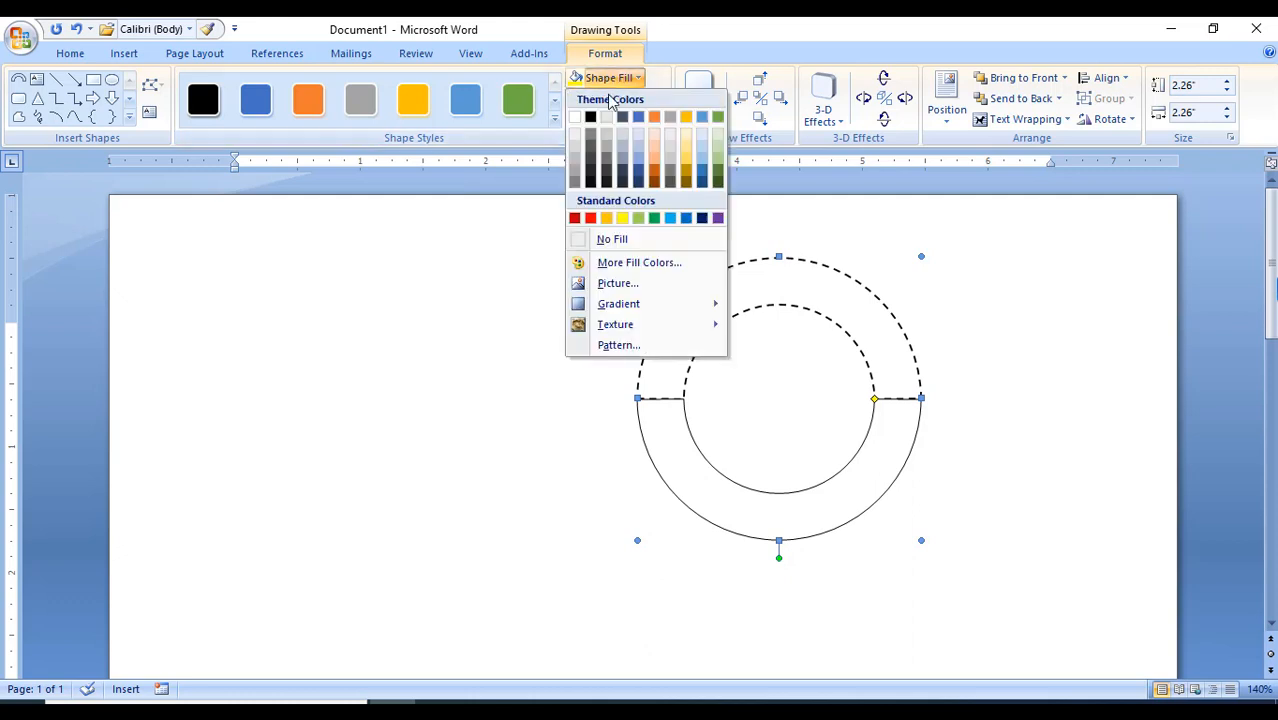
click(591, 118)
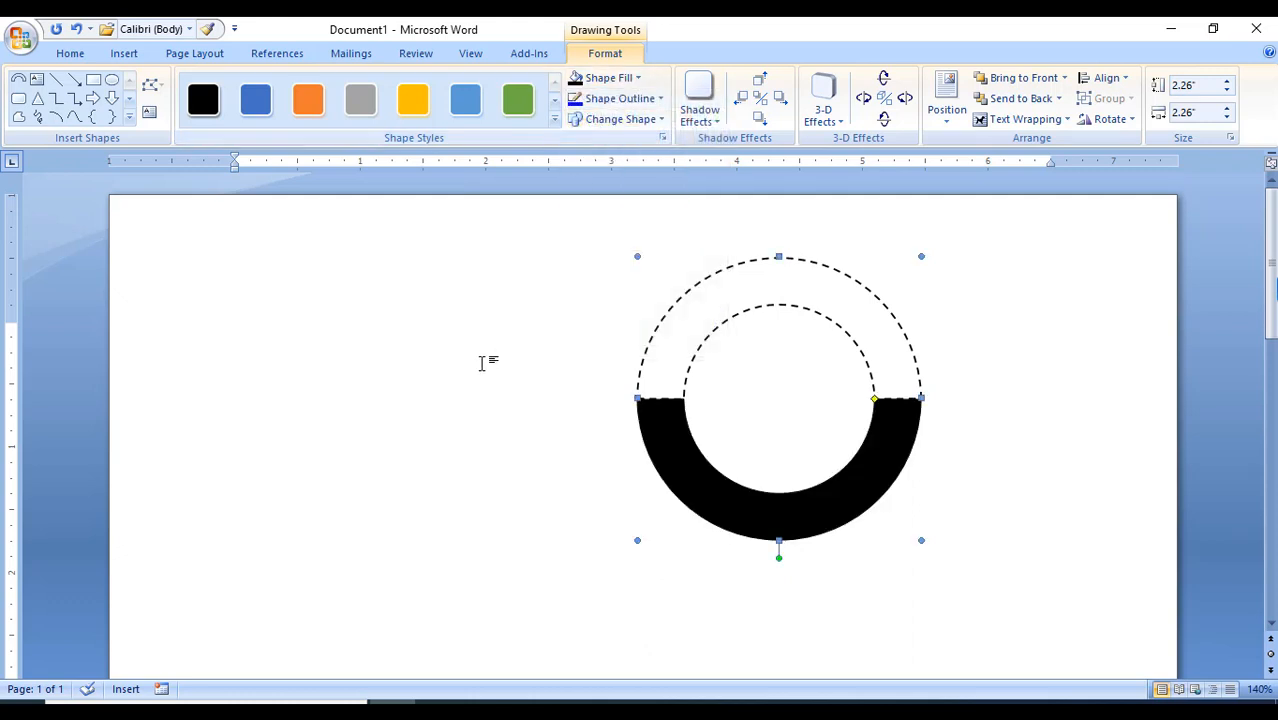
click(468, 410)
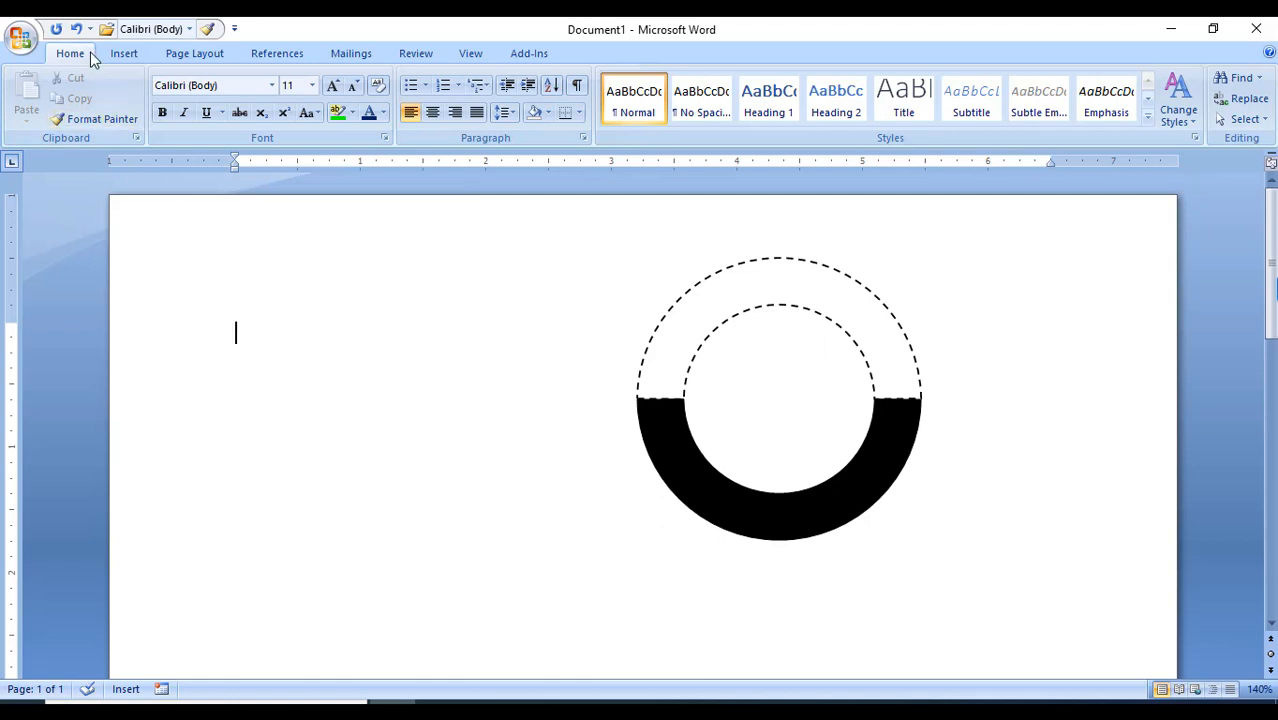
Step: Draw a second block arc inside the ring and resize it to about 1.45" high by 1.46" wide to fit the inner circle
click(132, 53)
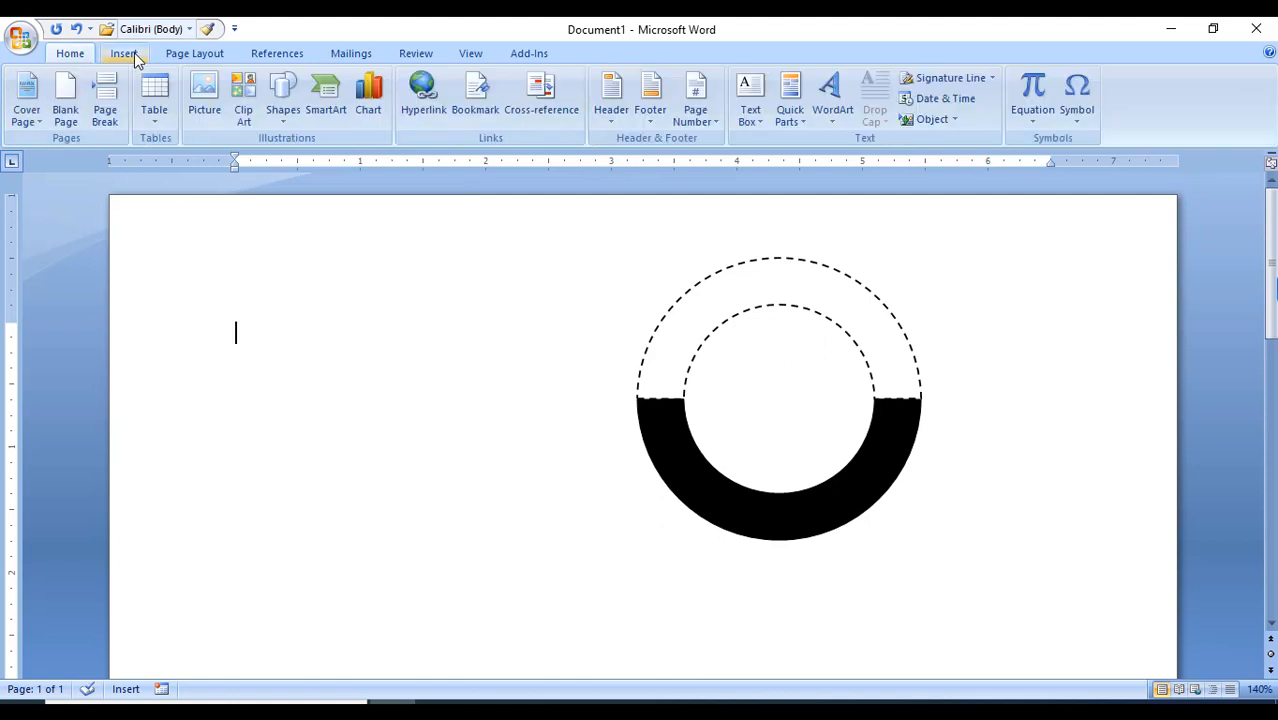
click(282, 118)
click(424, 272)
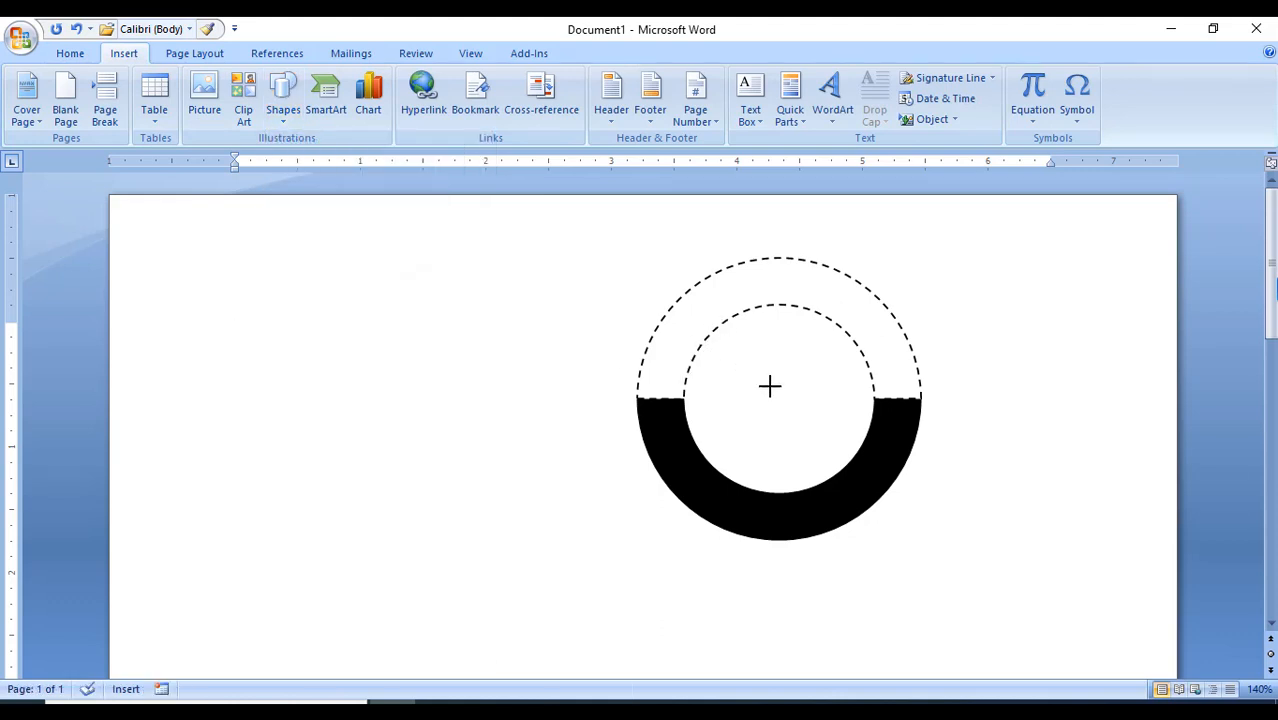
drag(842, 414, 870, 451)
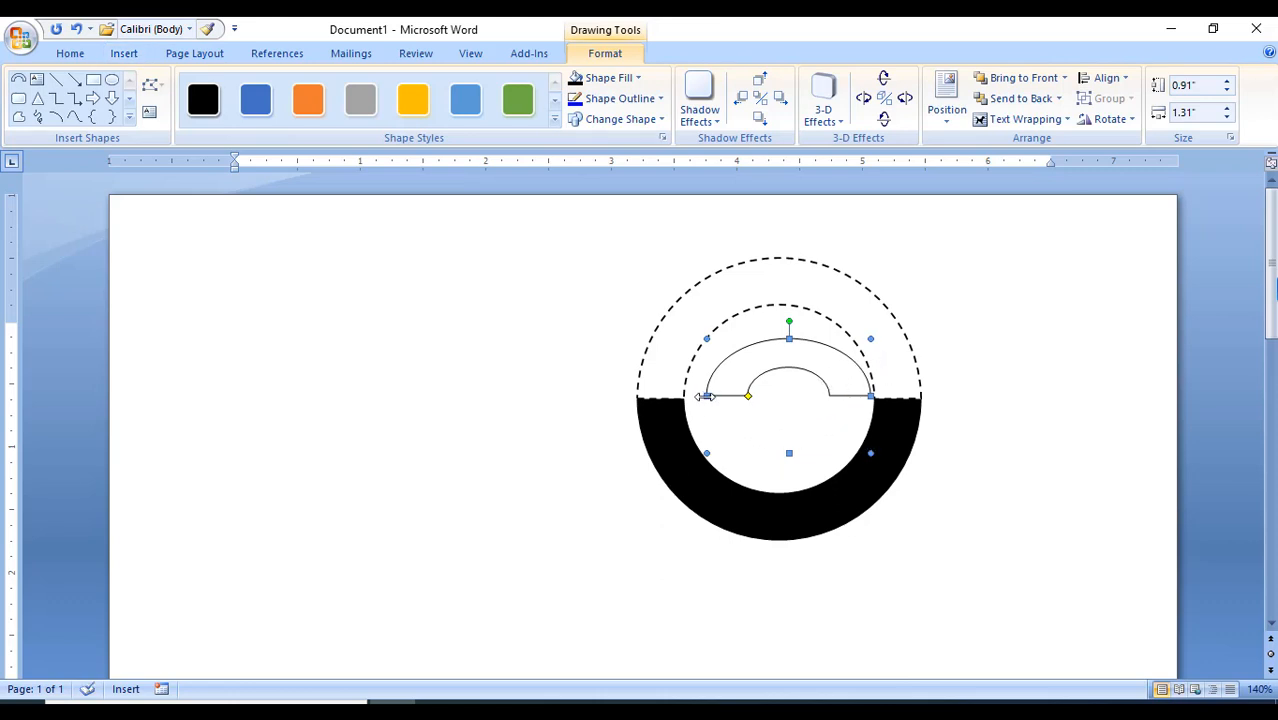
drag(706, 396, 686, 396)
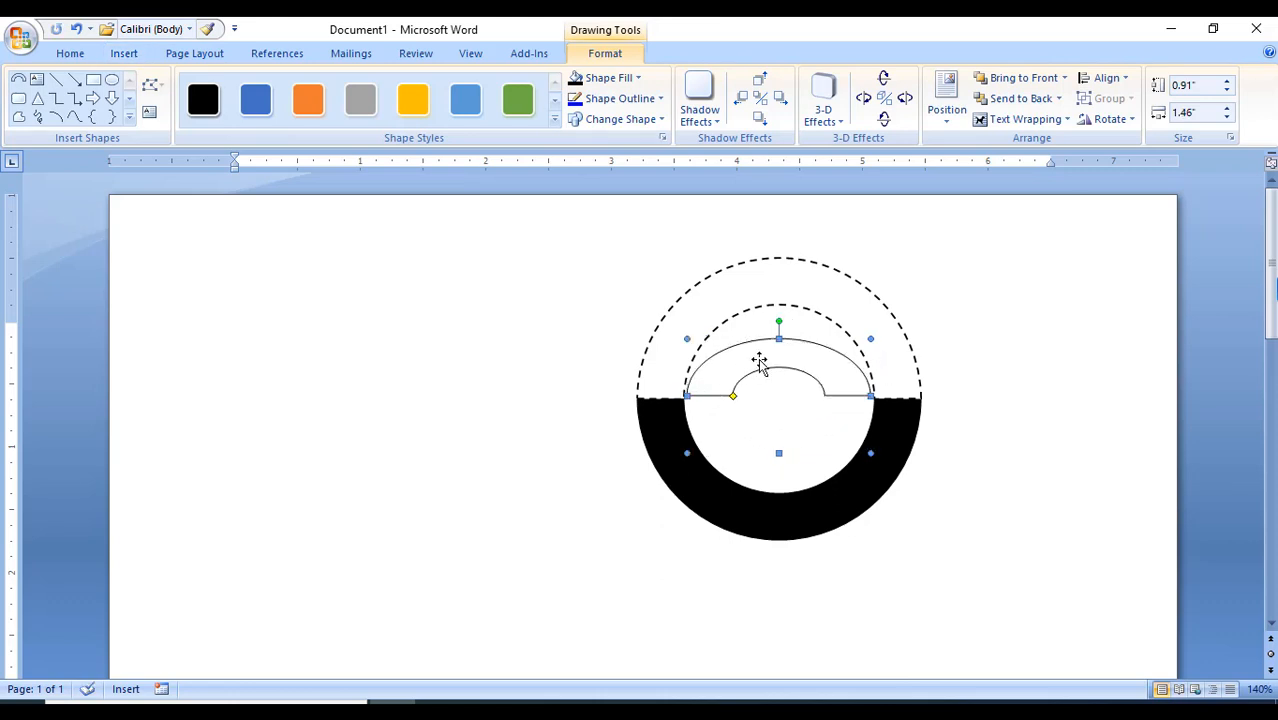
drag(778, 328, 777, 305)
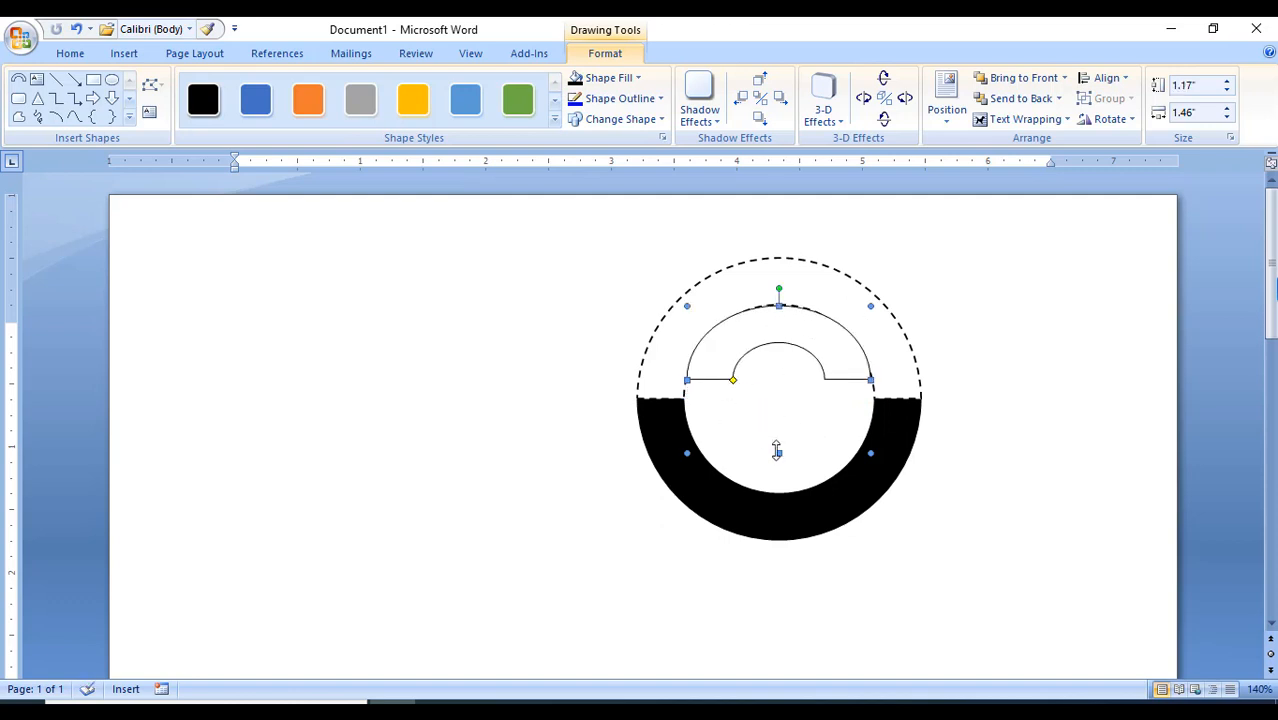
drag(780, 453, 781, 488)
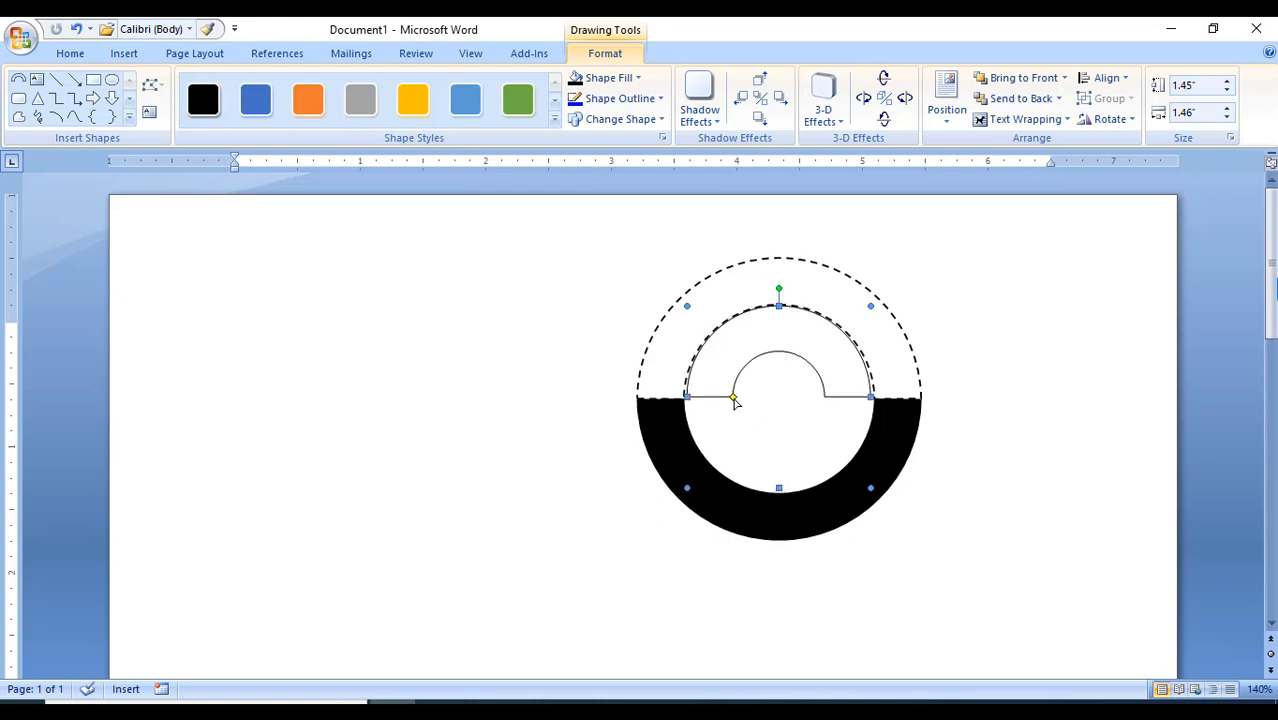
Step: Close the inner block arc's opening to make a solid half disc and fill it with black
drag(740, 401, 777, 399)
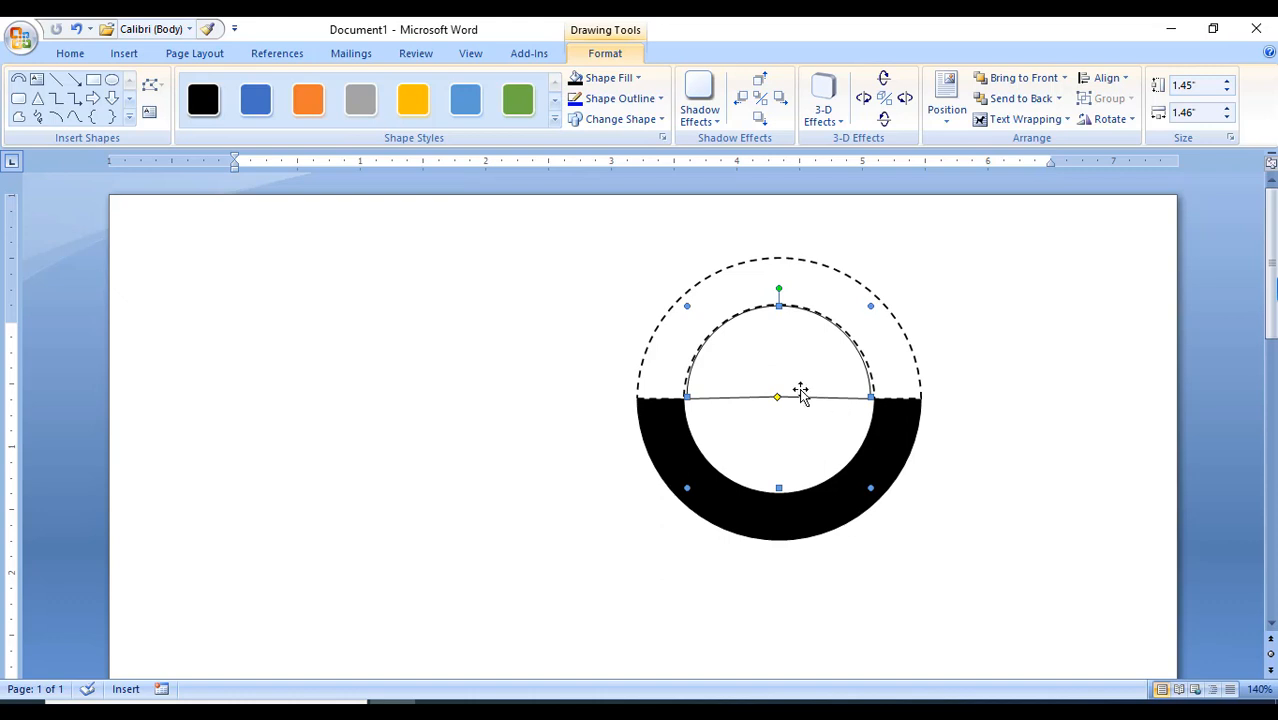
click(636, 80)
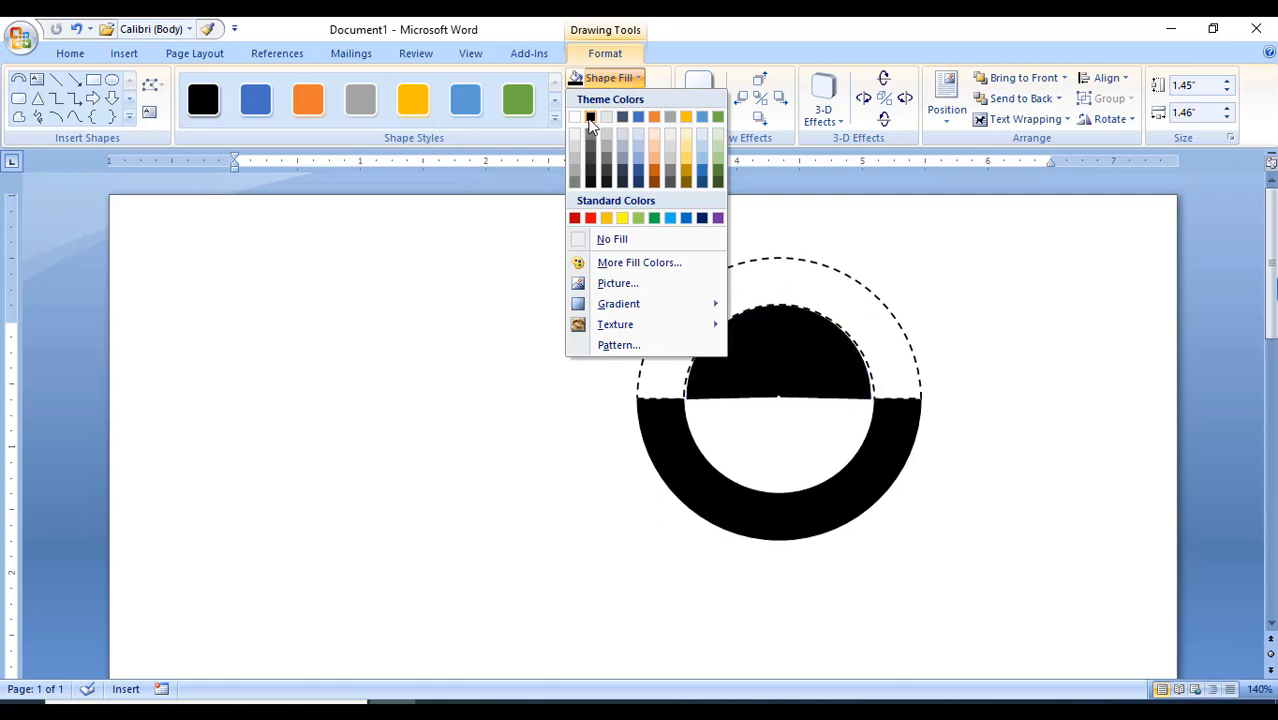
click(590, 121)
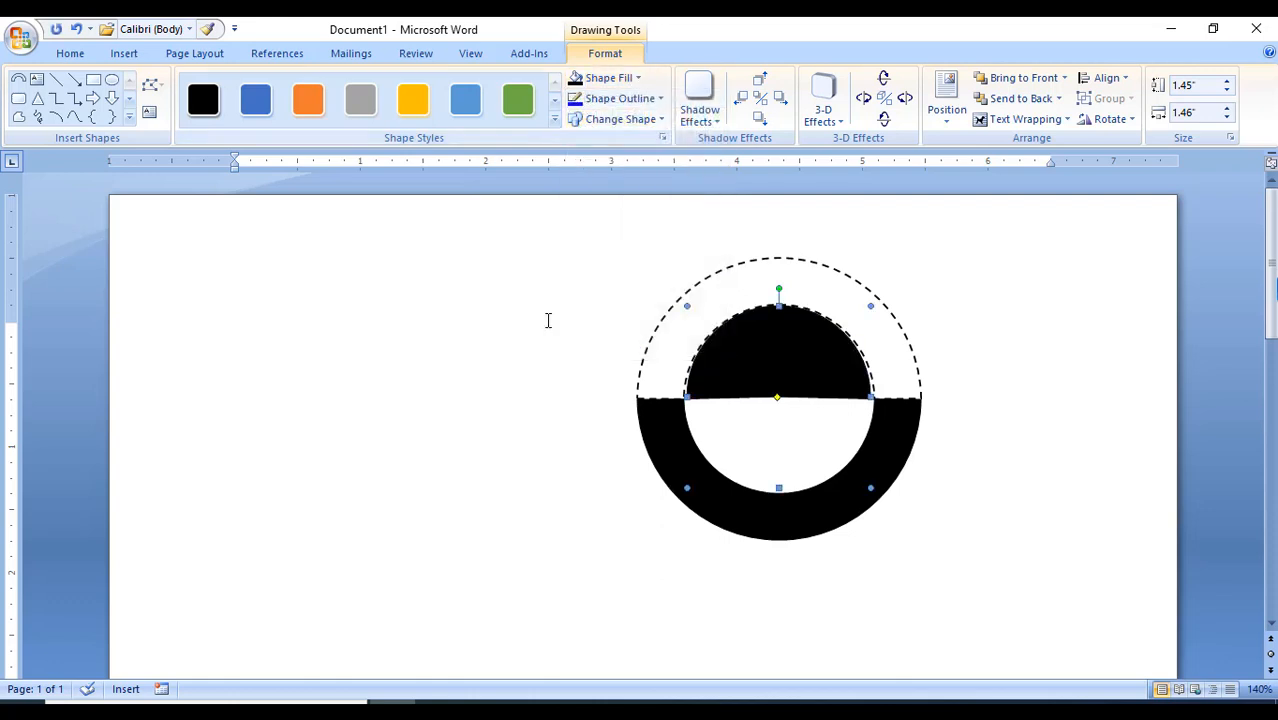
click(492, 364)
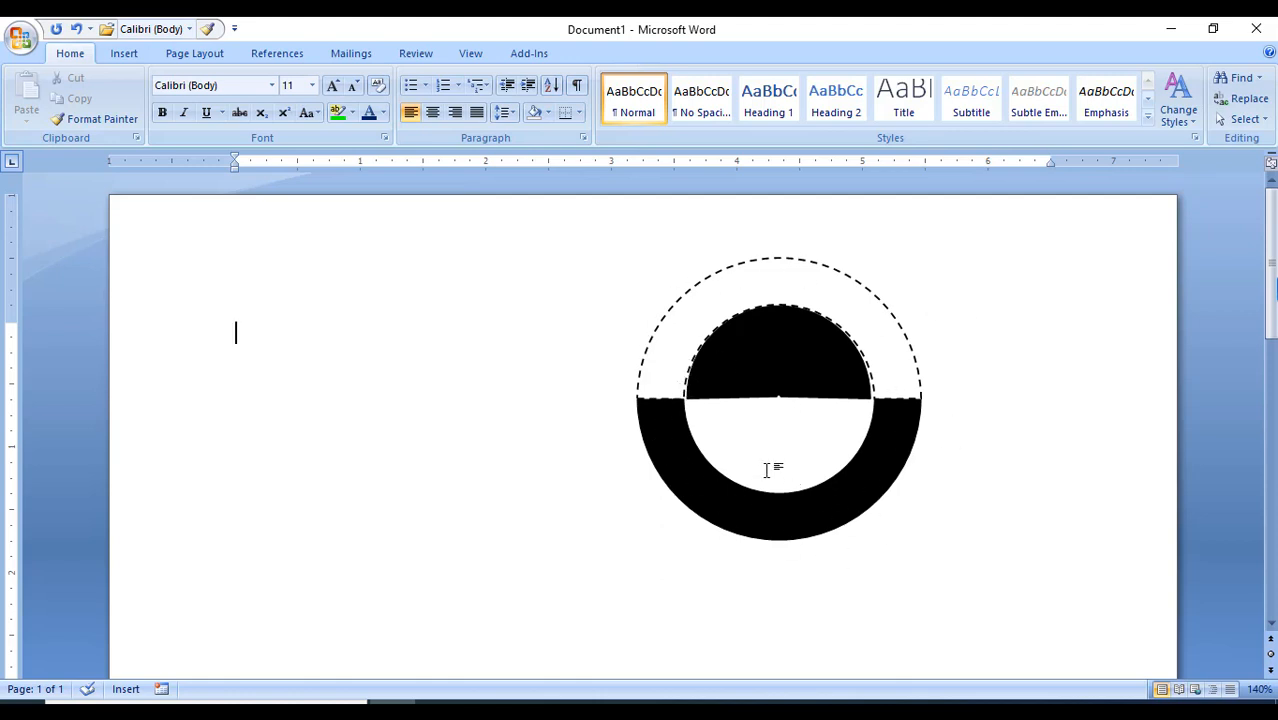
Step: Insert WordArt reading "Computer Training Center" in the plain black arched style
click(121, 54)
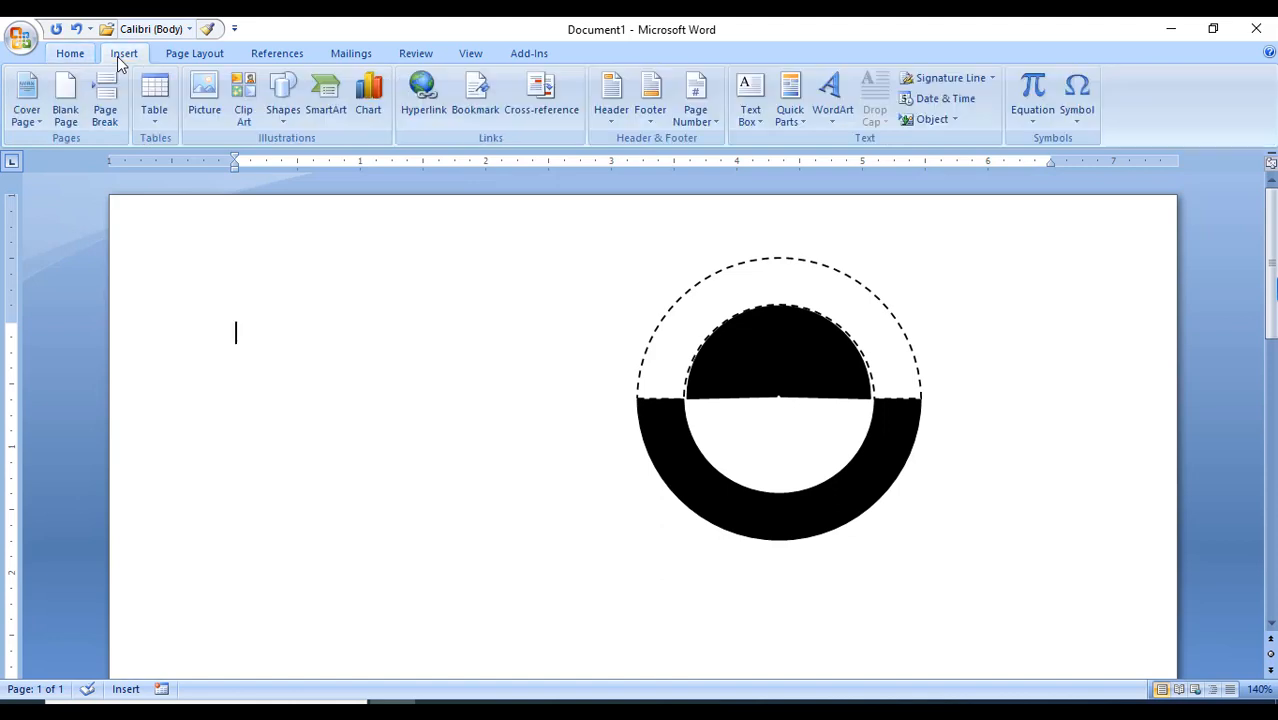
click(830, 110)
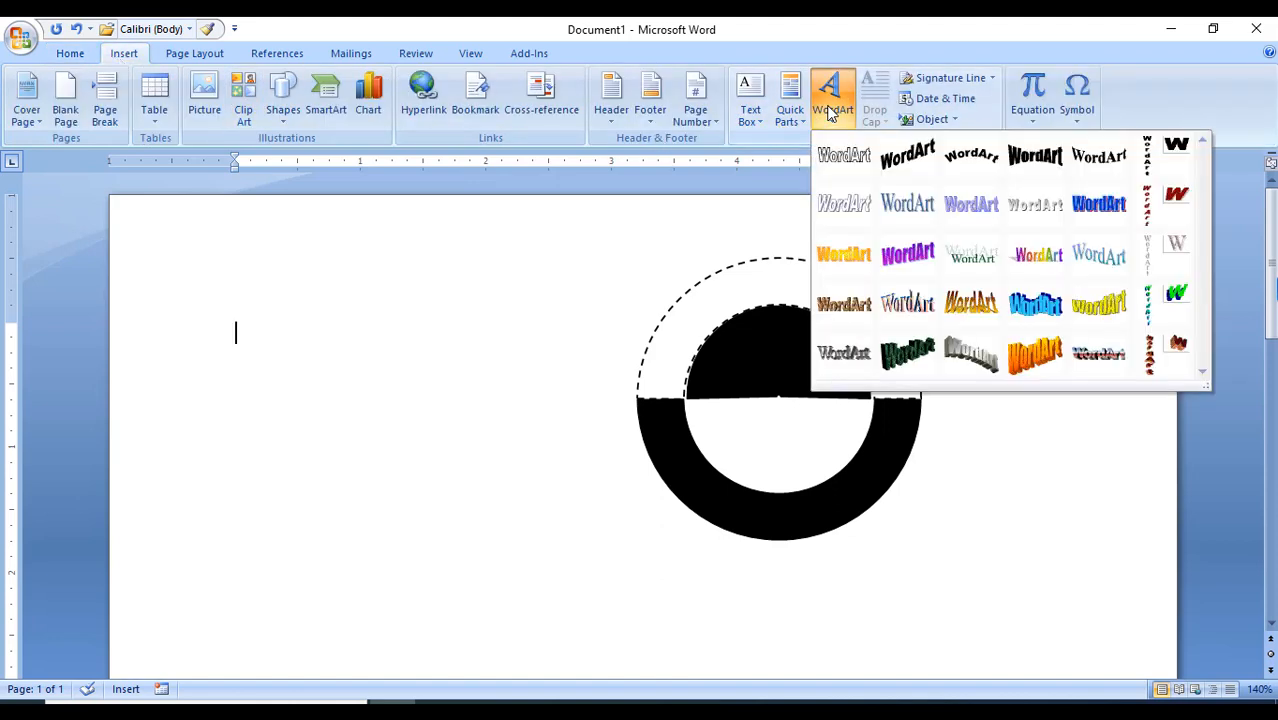
click(965, 165)
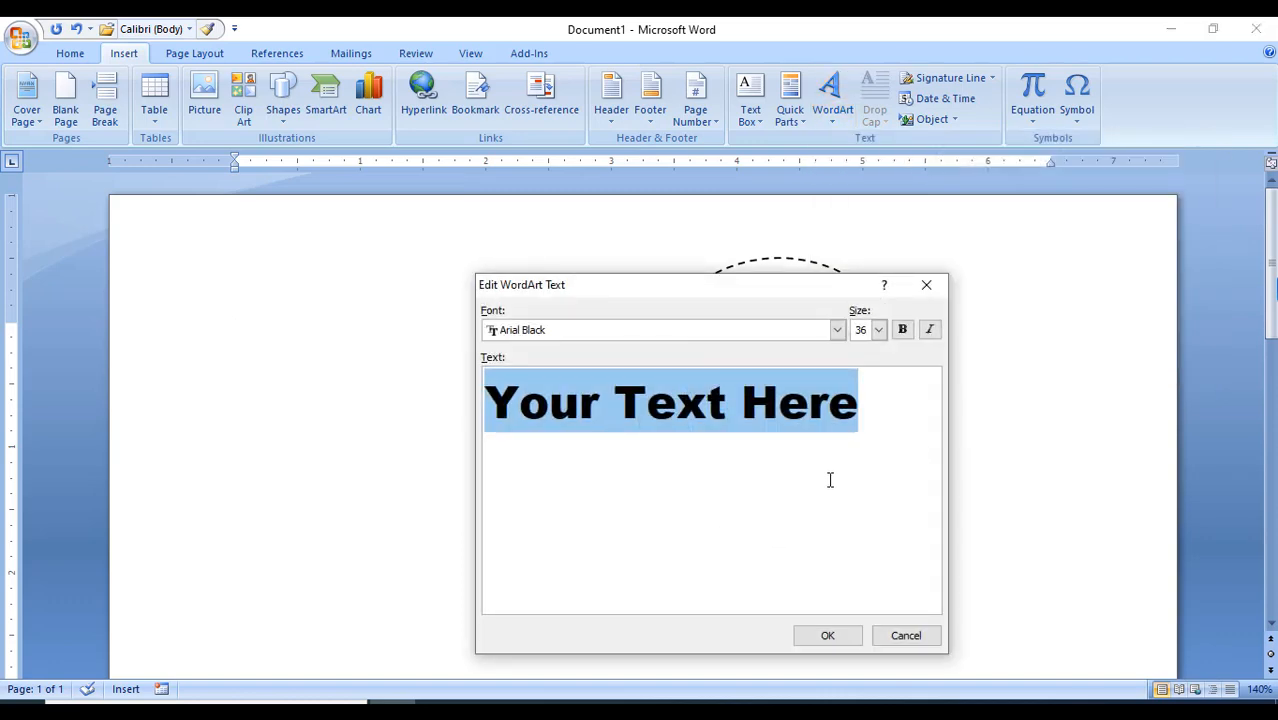
text(Co)
key(BackSpace)
key(BackSpace)
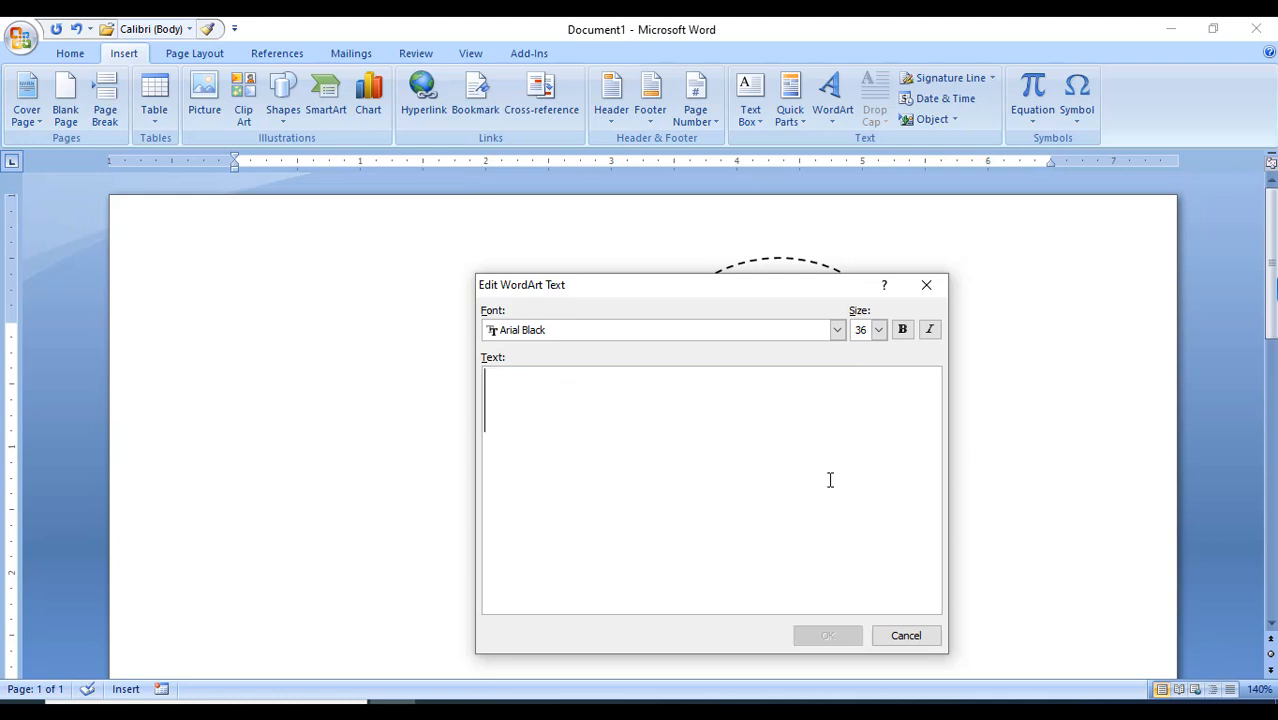
text(Computer )
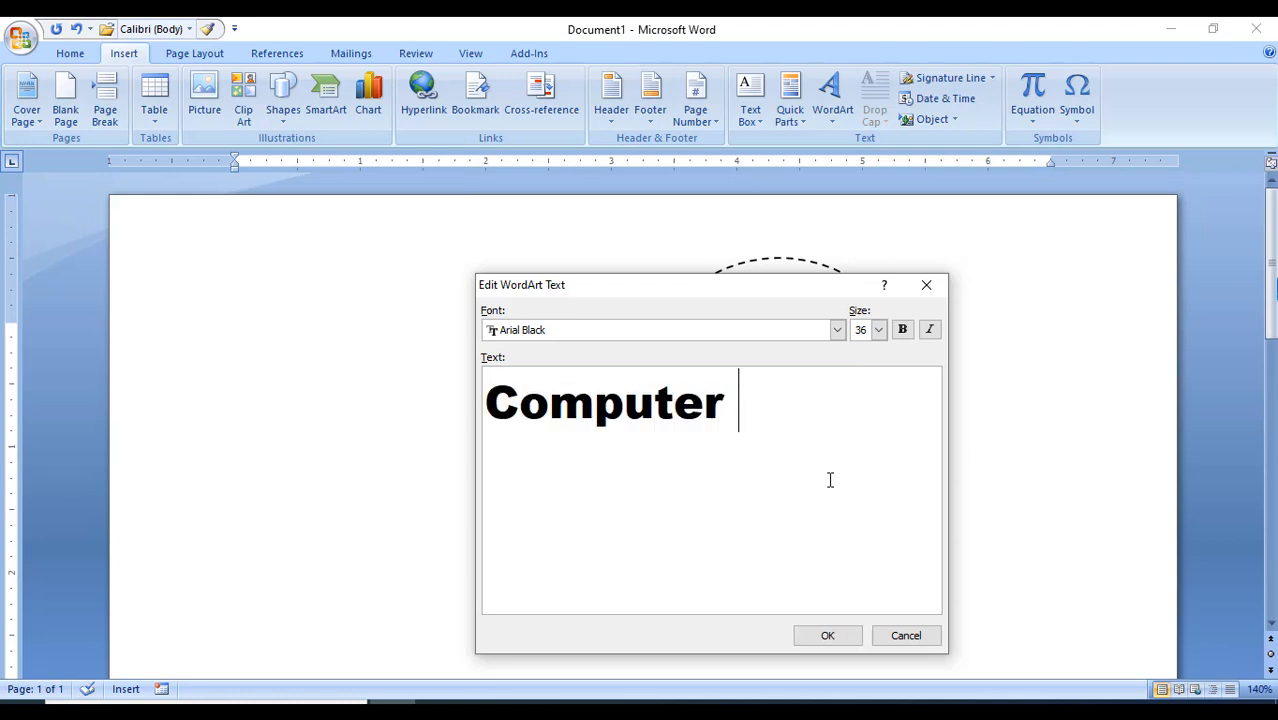
text(Training Center)
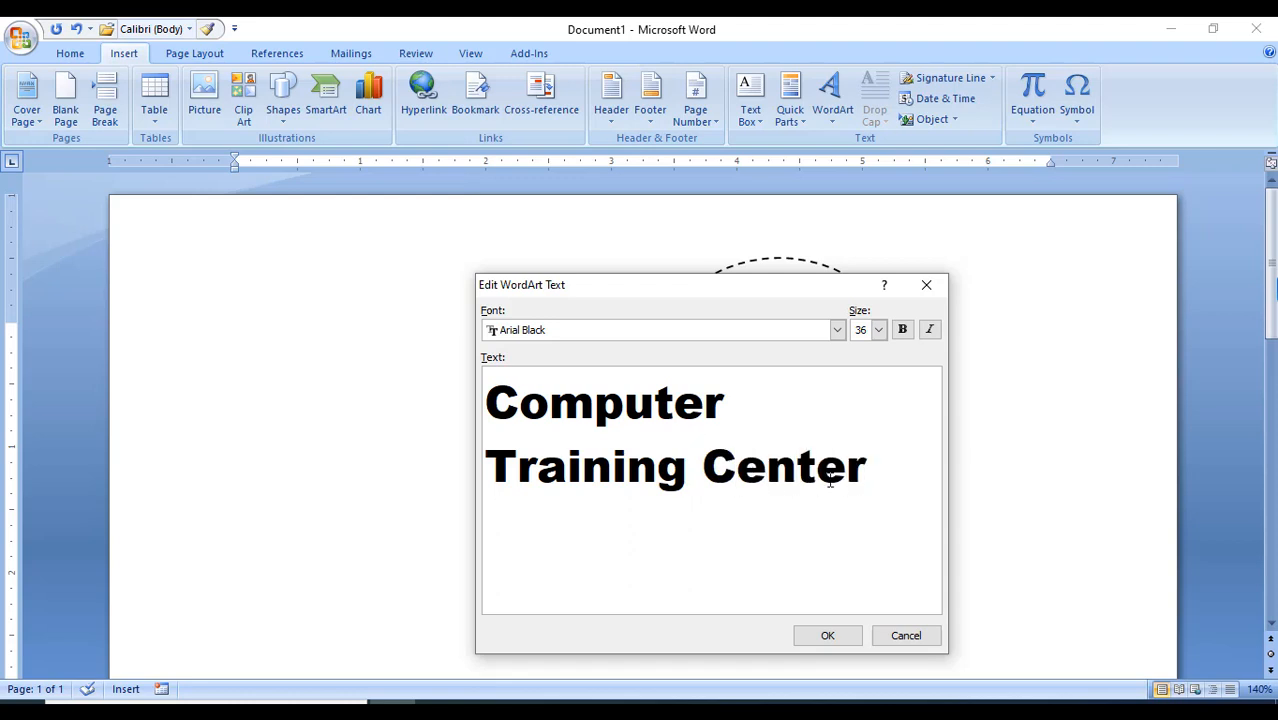
click(816, 639)
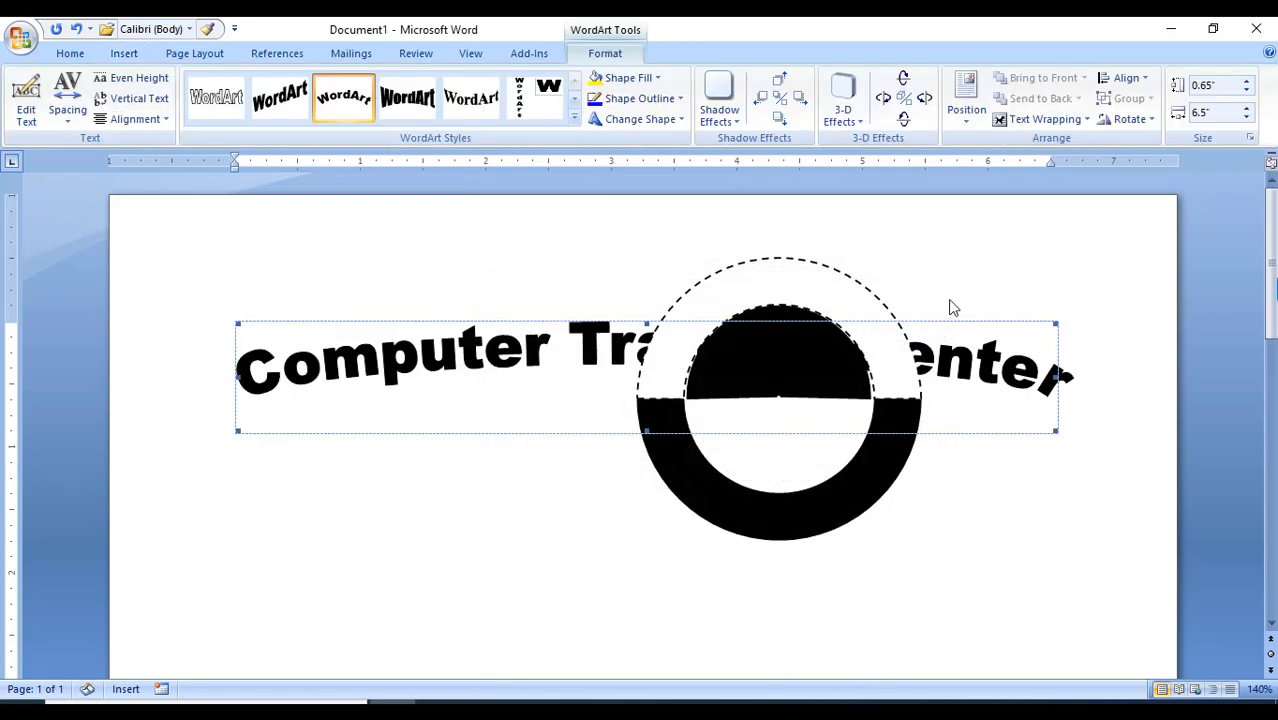
Step: Set the "Computer Training Center" WordArt in front of text and resize it to about 1.7" high by 1.86" wide
click(1042, 120)
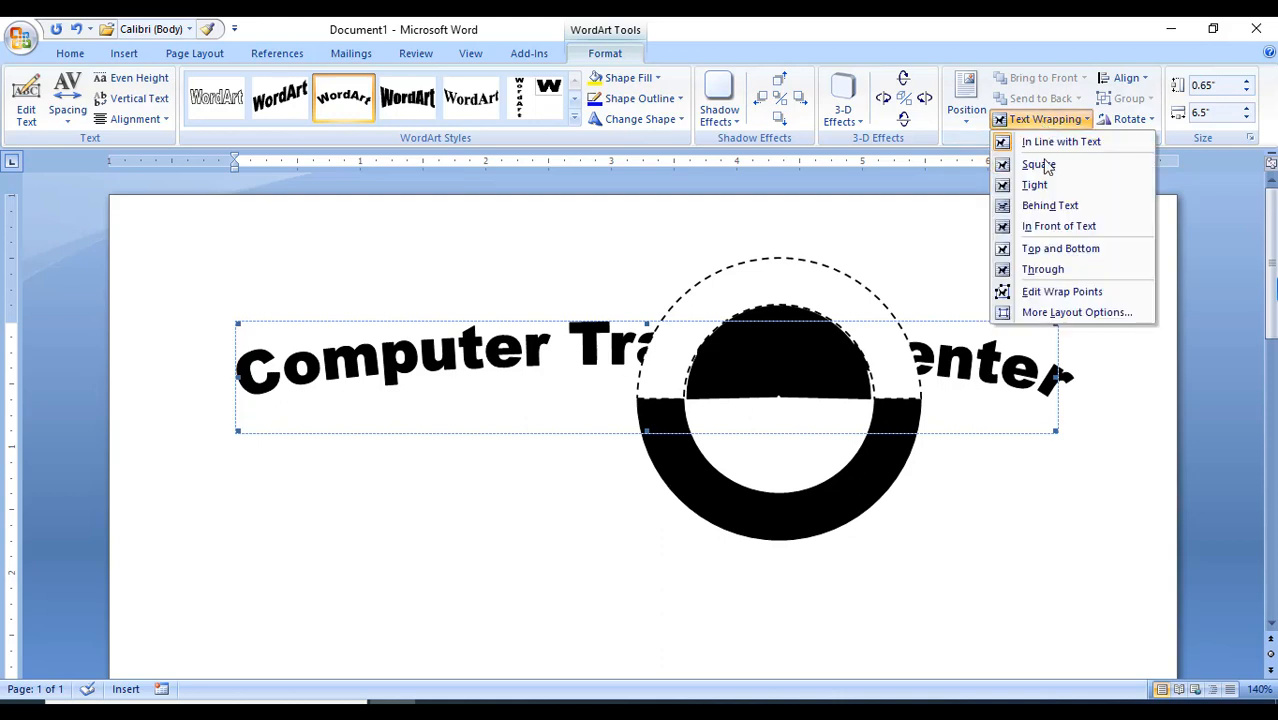
click(1062, 228)
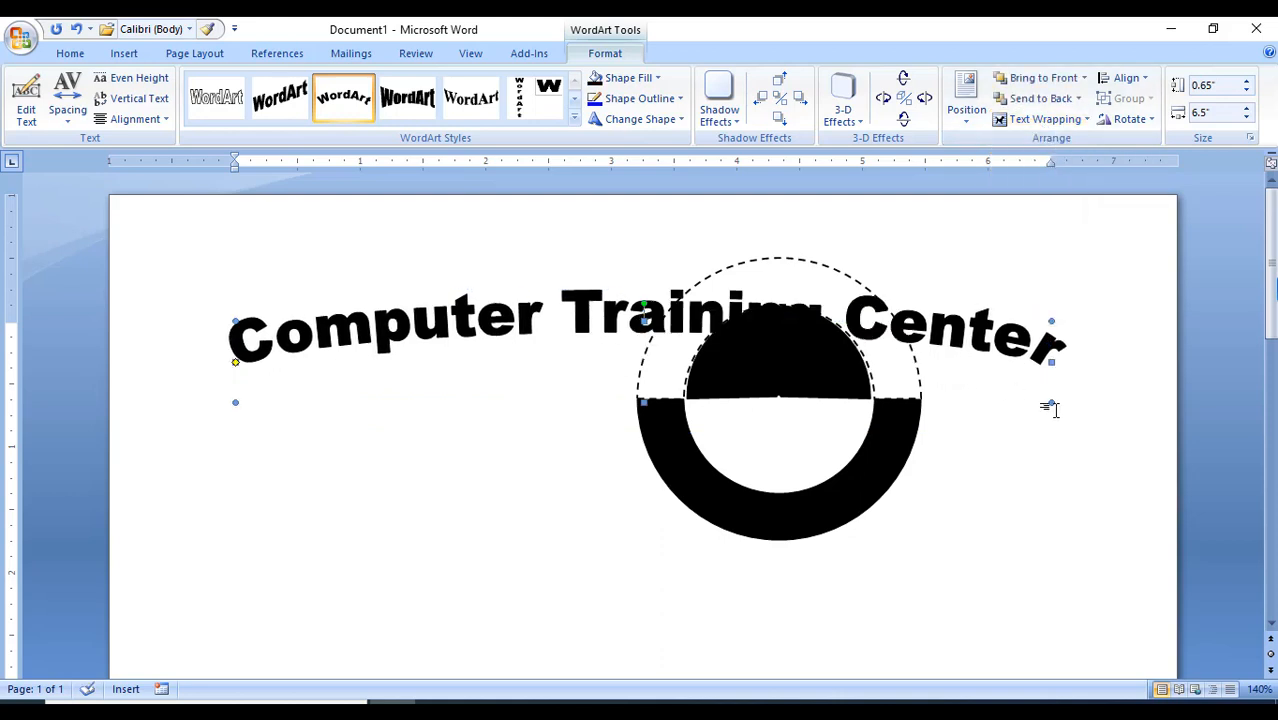
drag(735, 557, 469, 534)
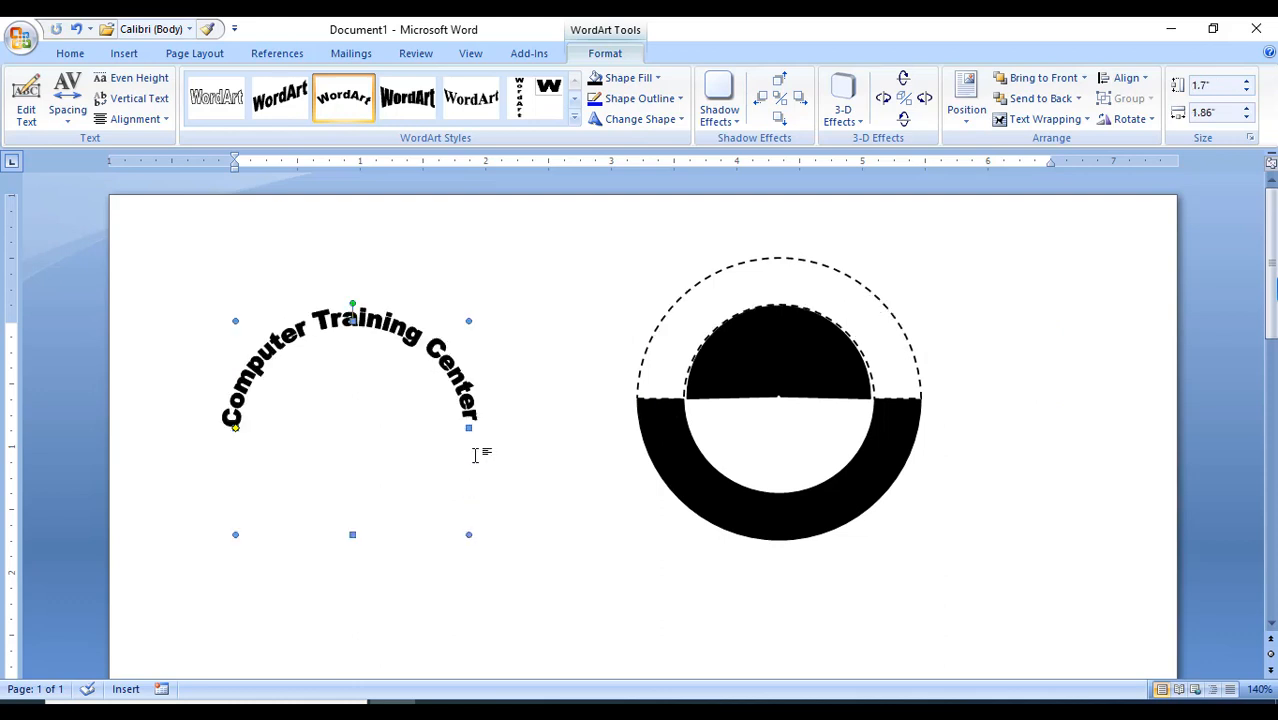
Step: Move the "Computer Training Center" WordArt into the ring's white upper band and nudge it down to center it between the dashed arcs
drag(458, 388, 885, 339)
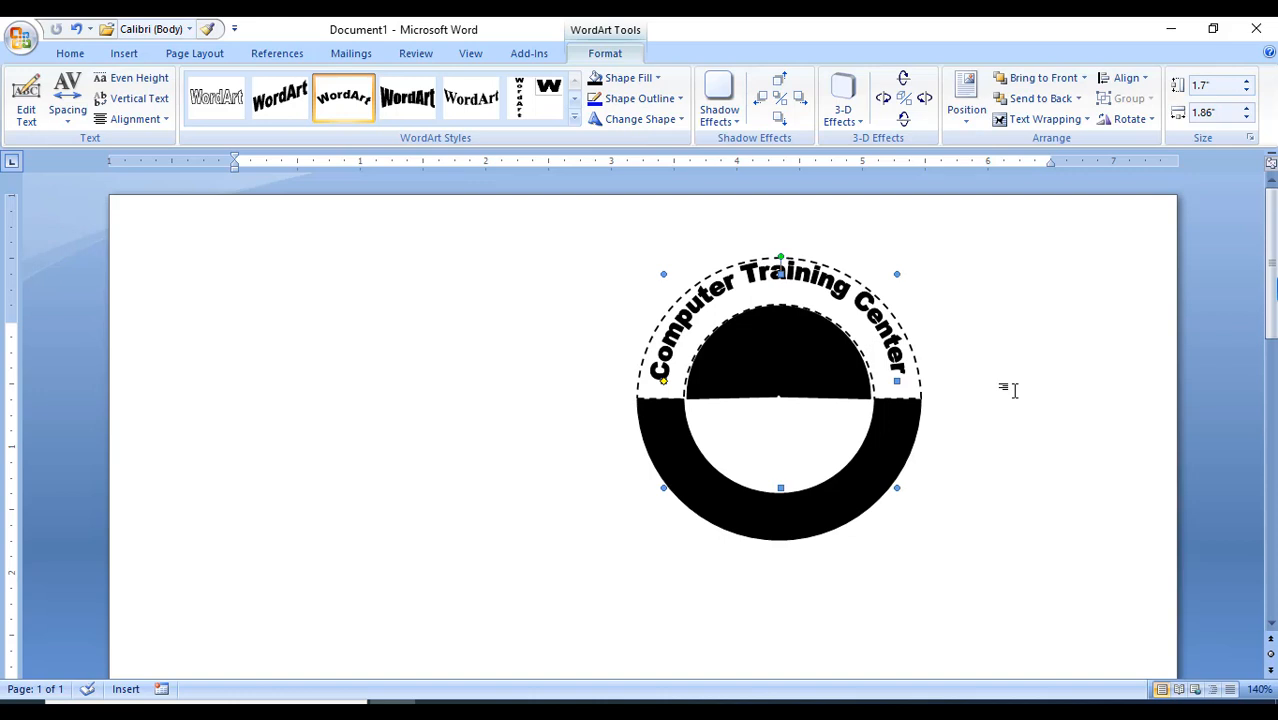
key(Down)
key(Down)
key(Down)
key(Down)
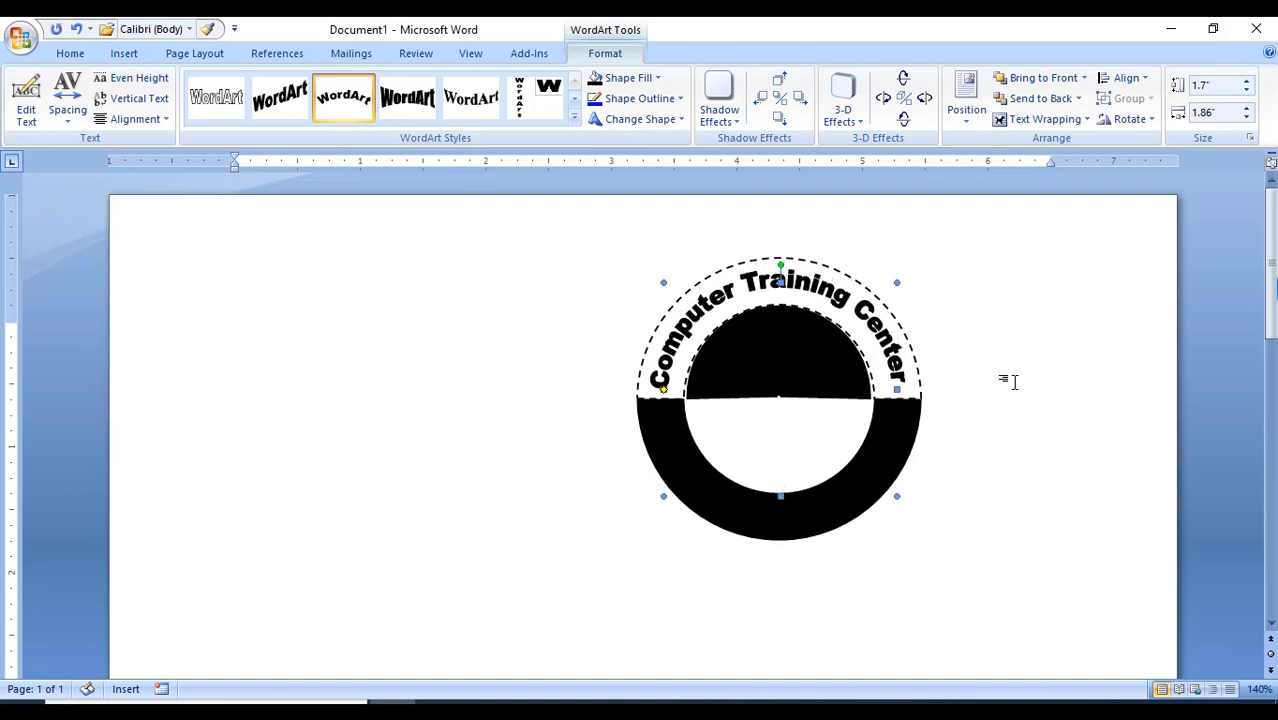
key(Down)
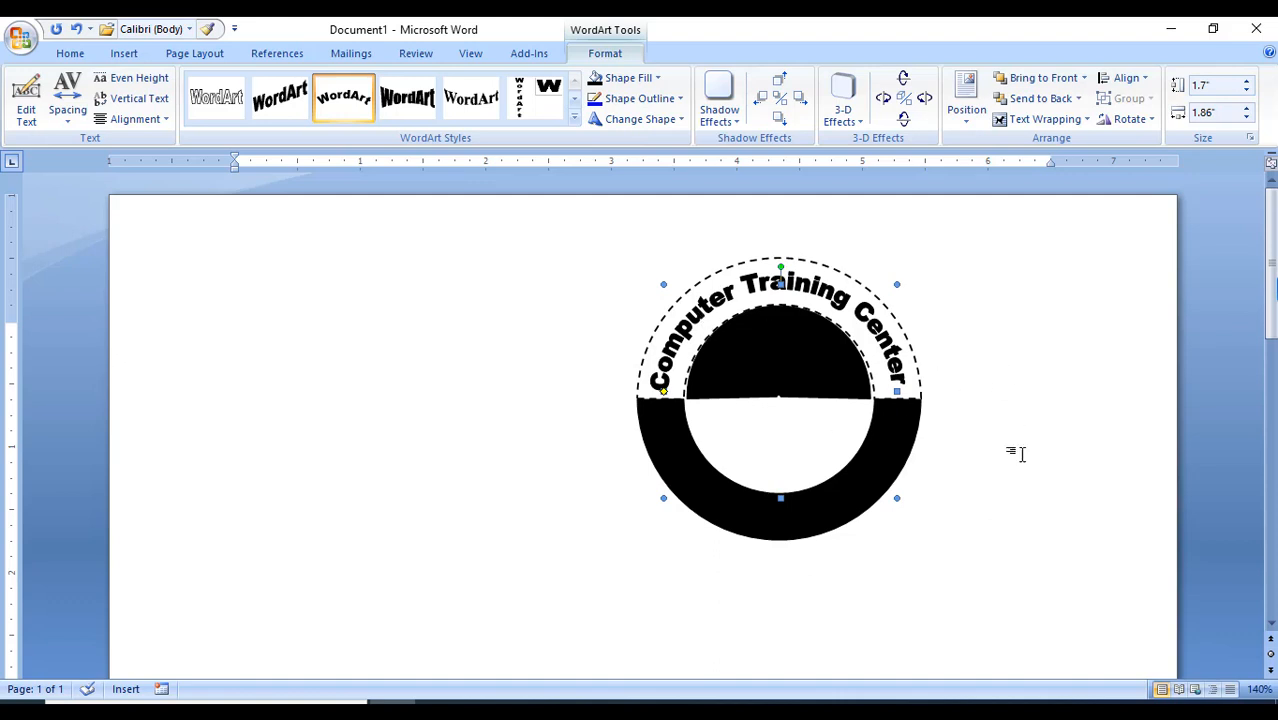
click(1027, 494)
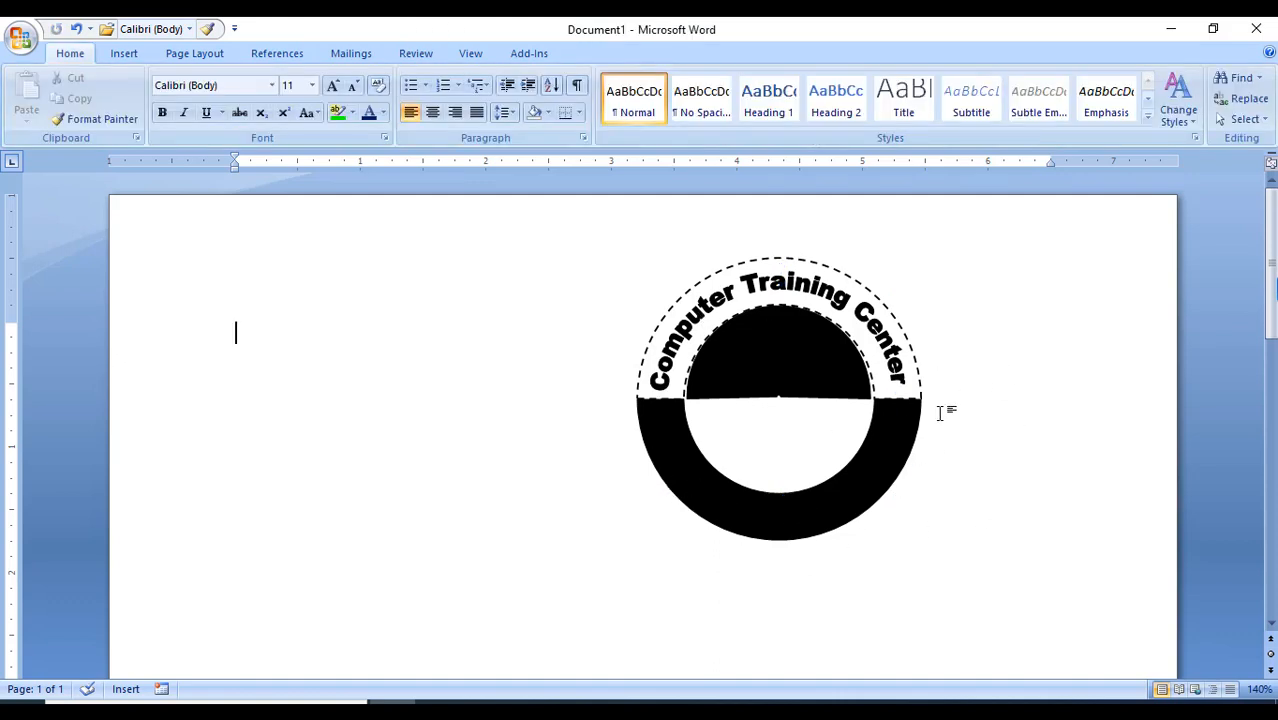
Step: Insert WordArt reading "Upazila Digital Center" in the plain black arched style
click(125, 54)
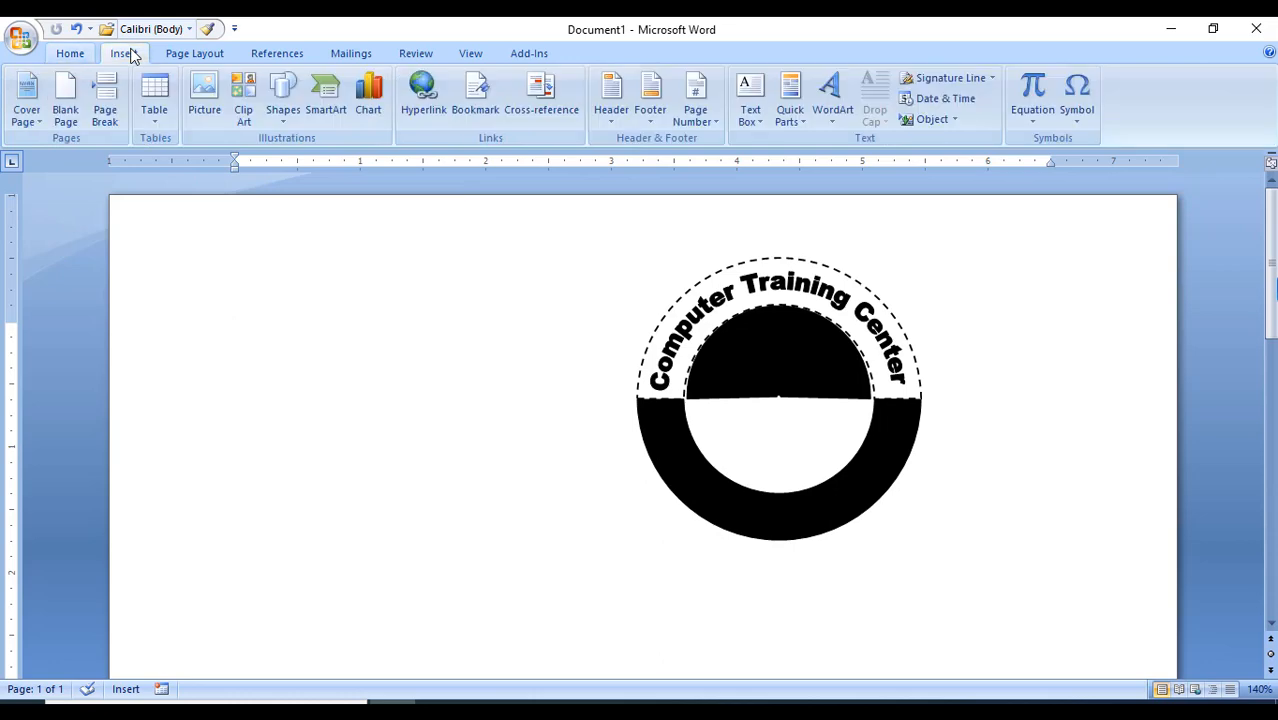
click(836, 116)
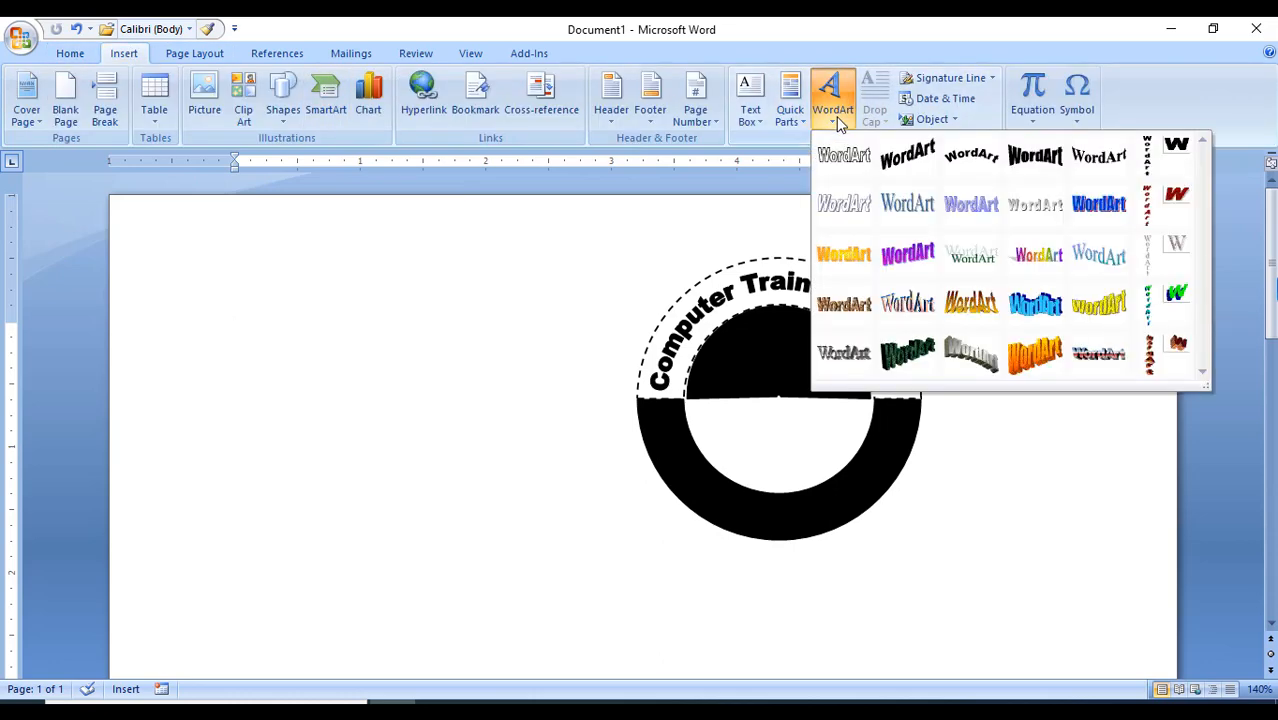
click(970, 163)
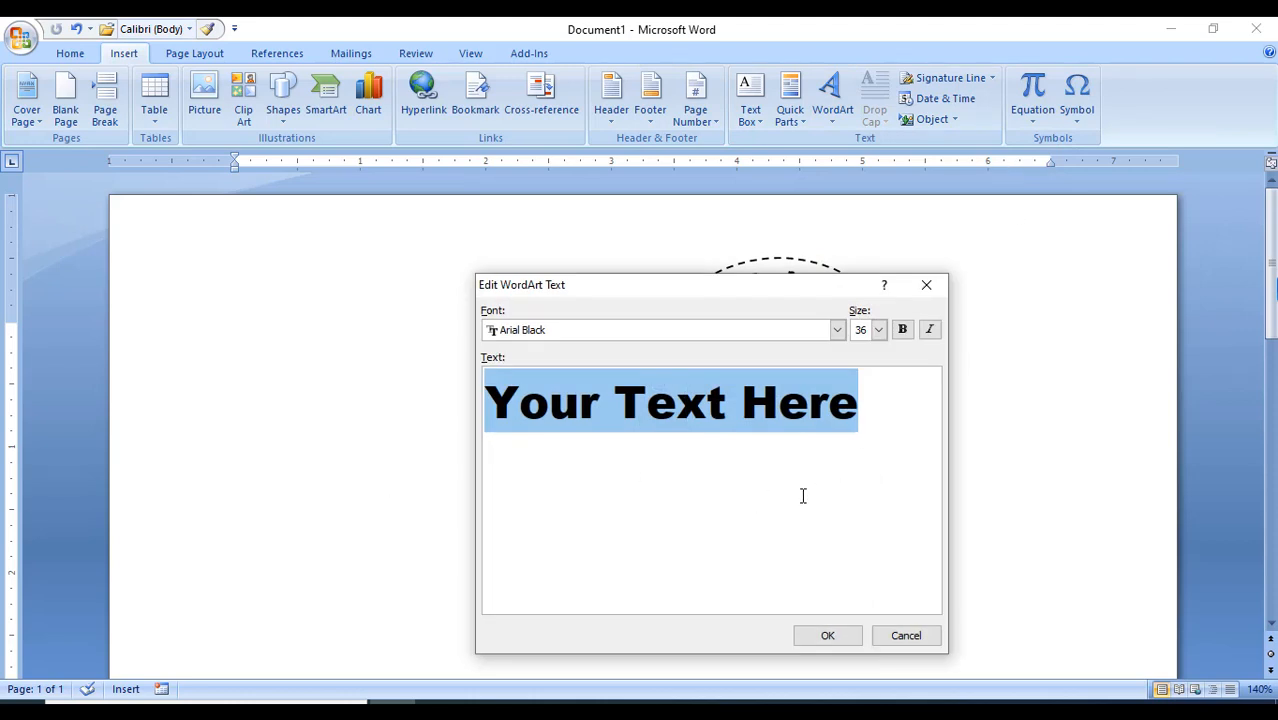
text(Upazia)
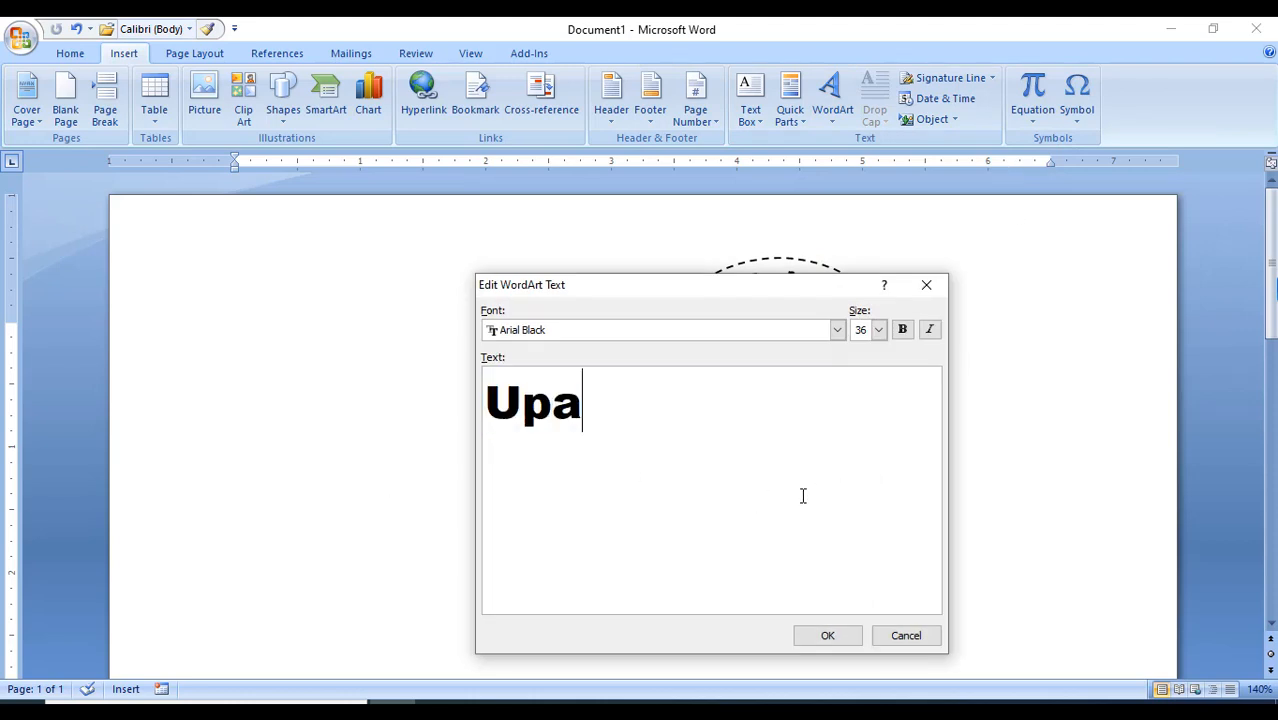
key(BackSpace)
key(BackSpace)
text(la)
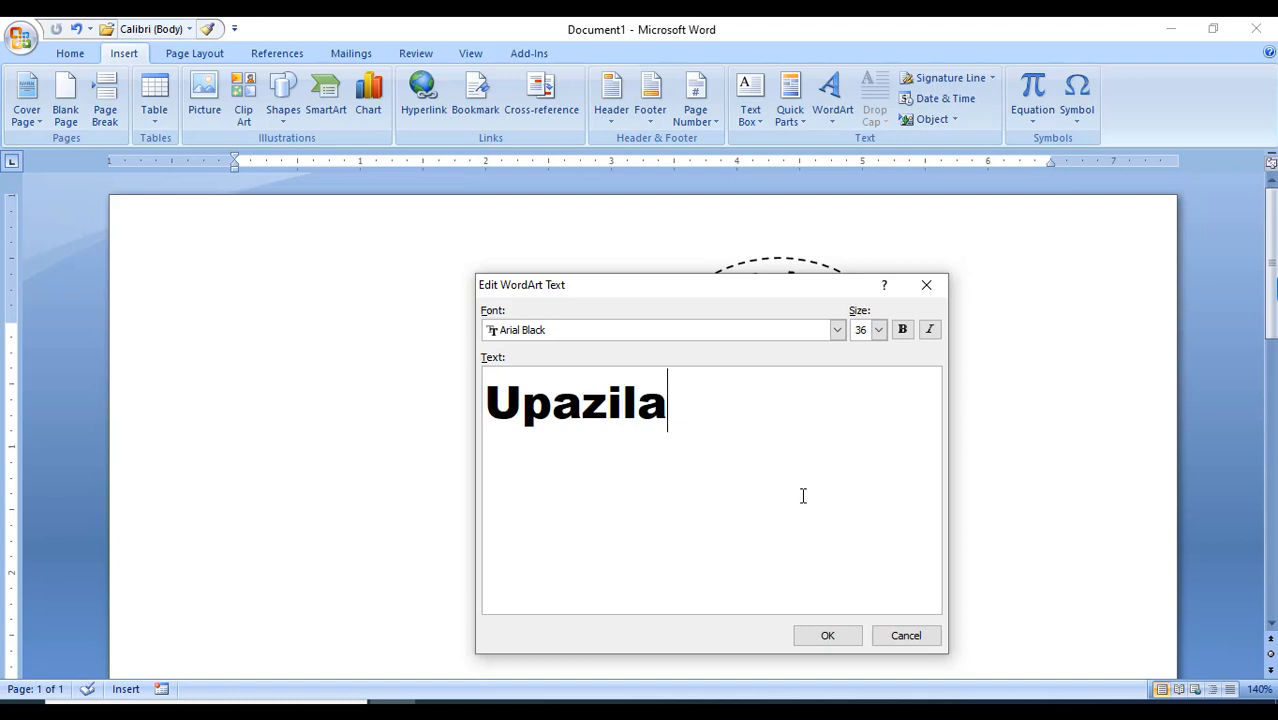
text( Digital Centete)
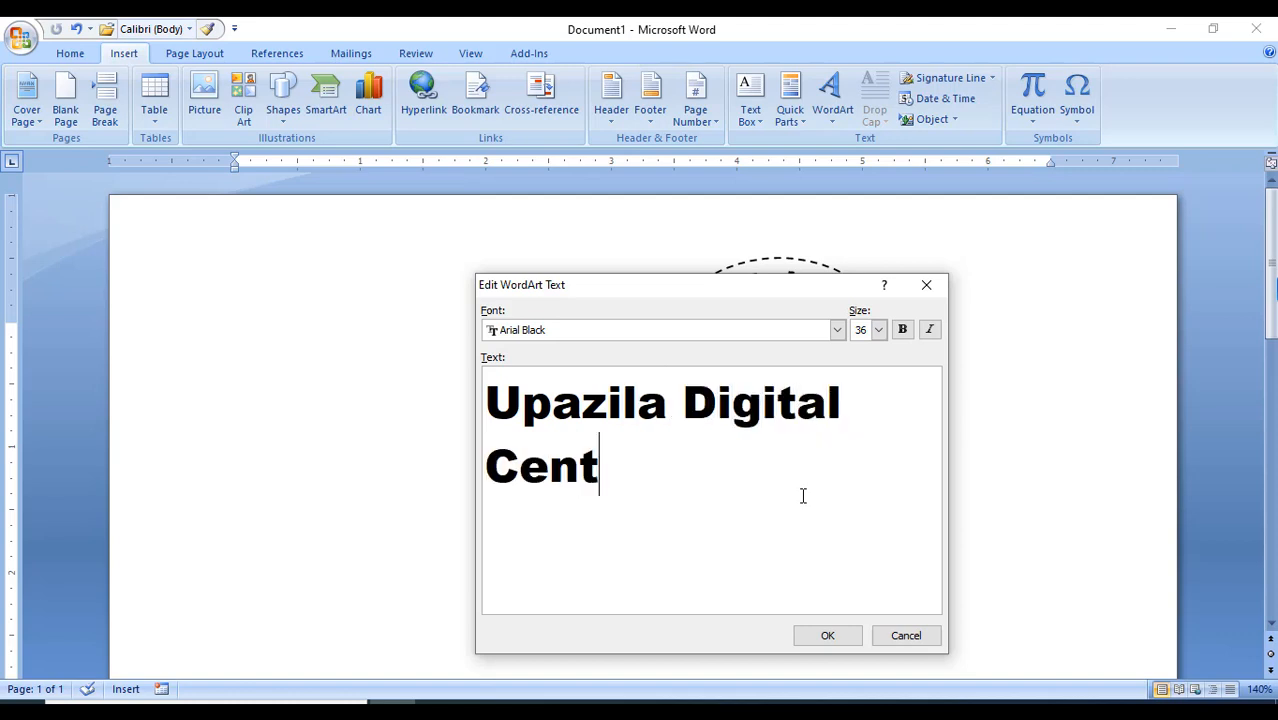
key(BackSpace)
key(BackSpace)
text(r)
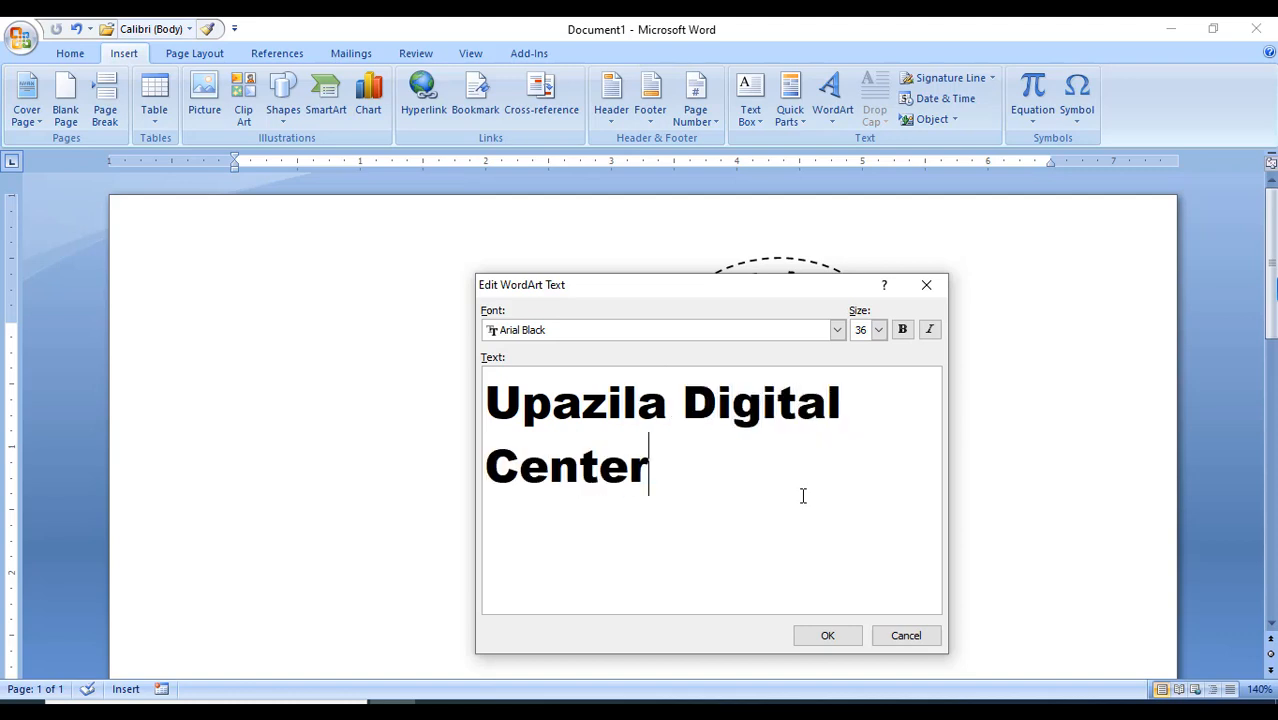
click(834, 643)
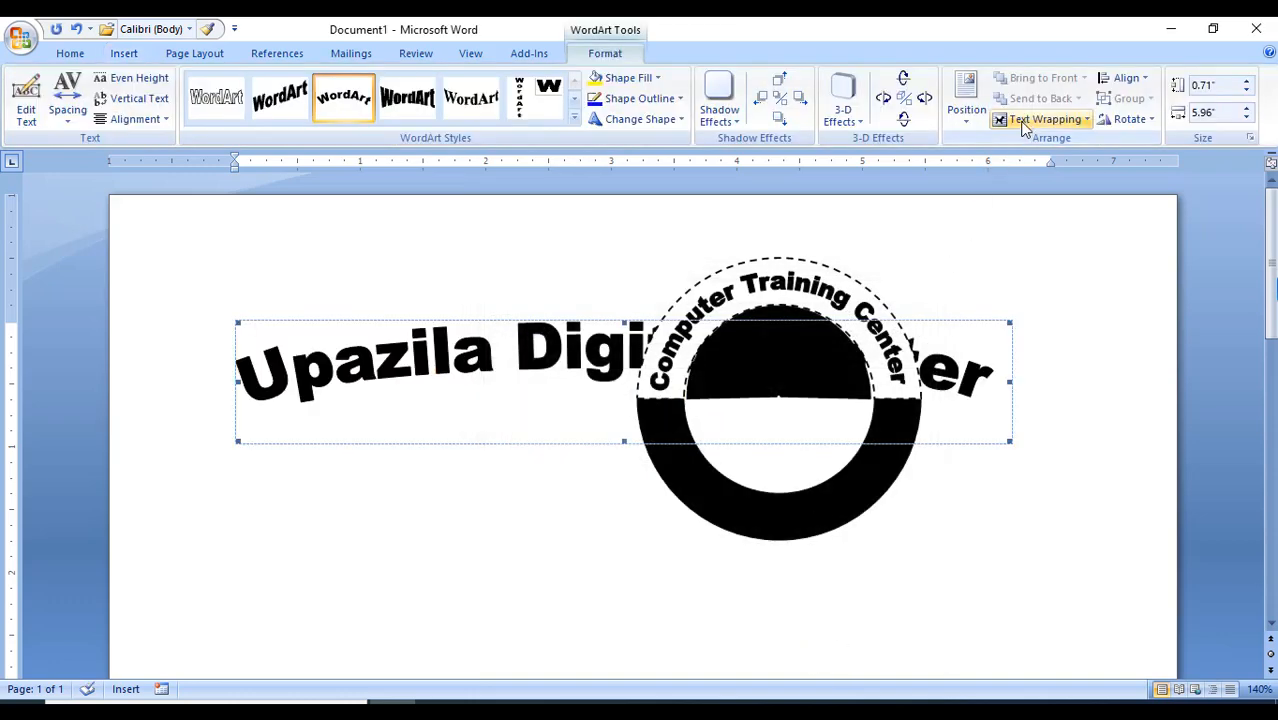
Step: Set the "Upazila Digital Center" WordArt in front of text and resize it to about 1.68" high by 1.94" wide
click(1029, 121)
click(1035, 226)
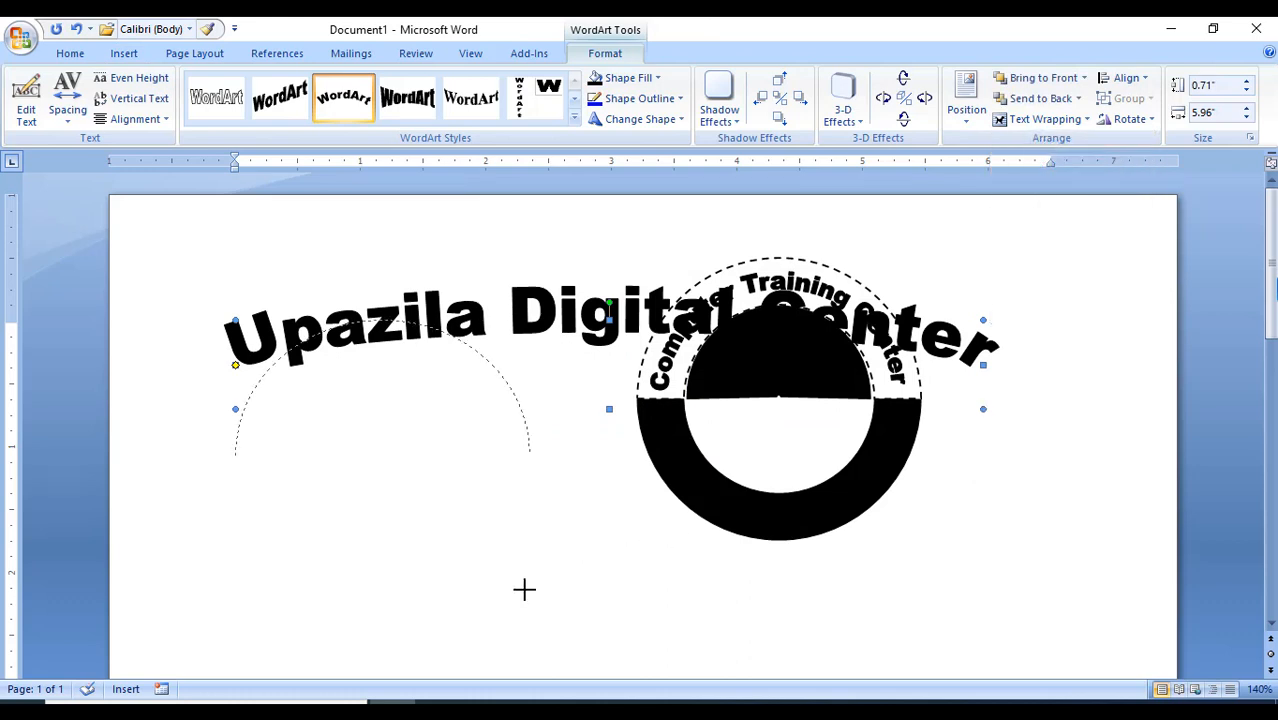
drag(479, 530, 479, 531)
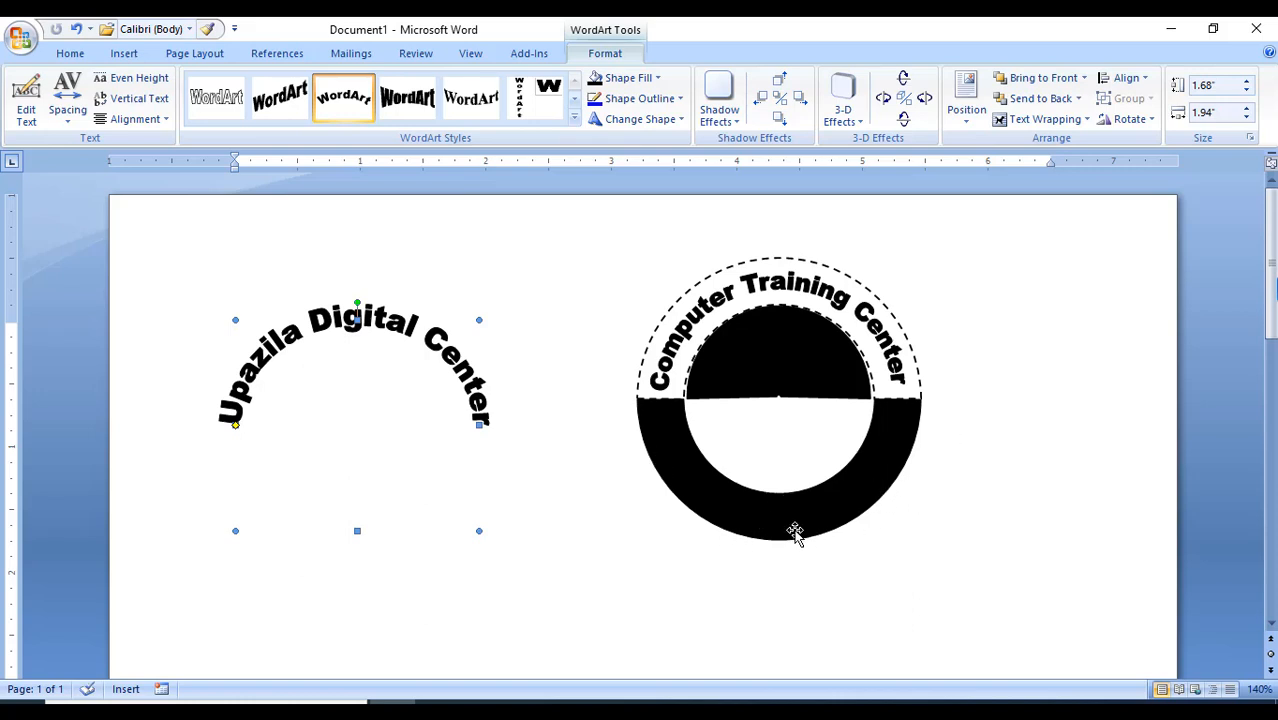
Step: Change the "Upazila Digital Center" WordArt to the downward-curving follow-path shape and move it onto the ring's black lower arc
click(643, 120)
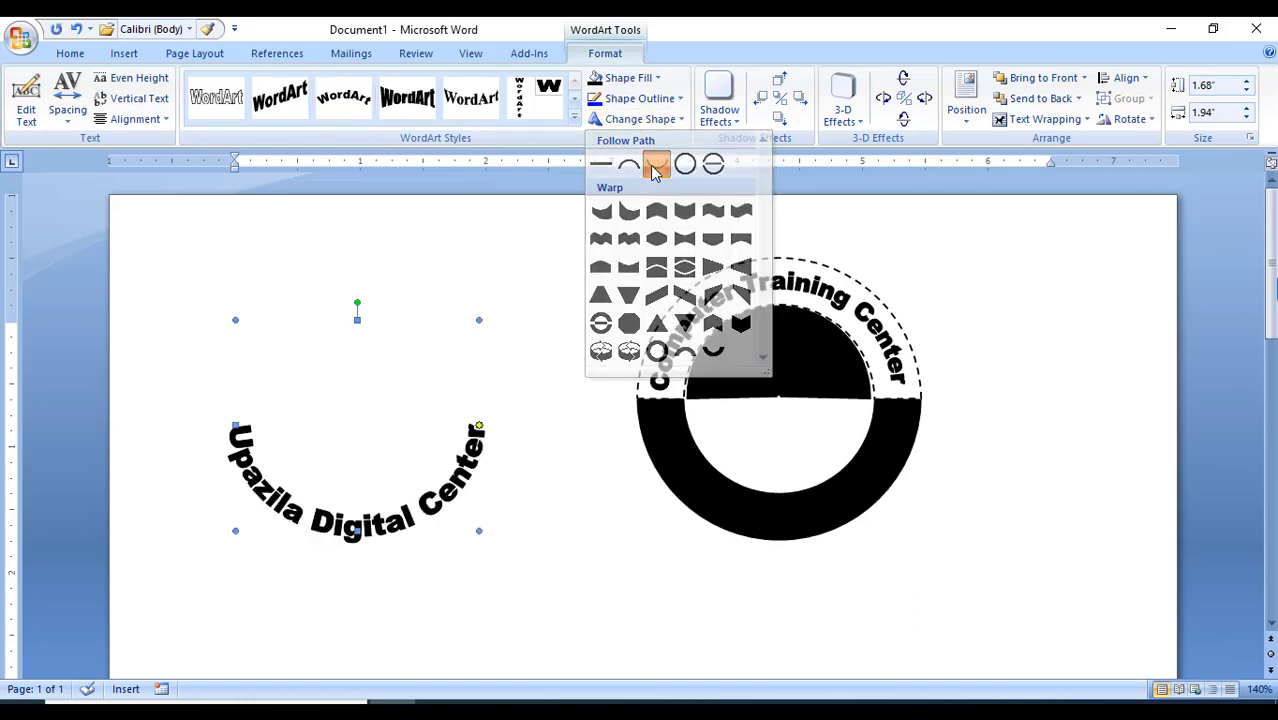
click(656, 164)
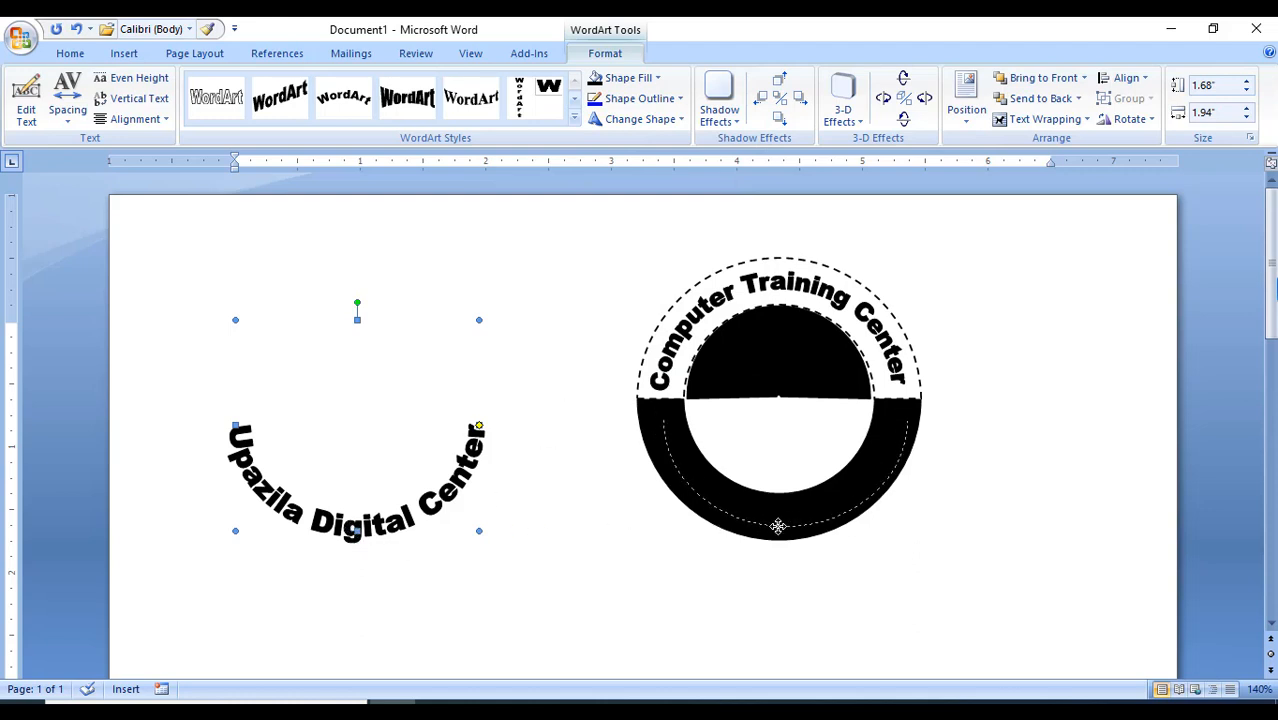
mouse_move(778, 526)
mouse_down()
mouse_move(767, 525)
mouse_move(778, 525)
mouse_up()
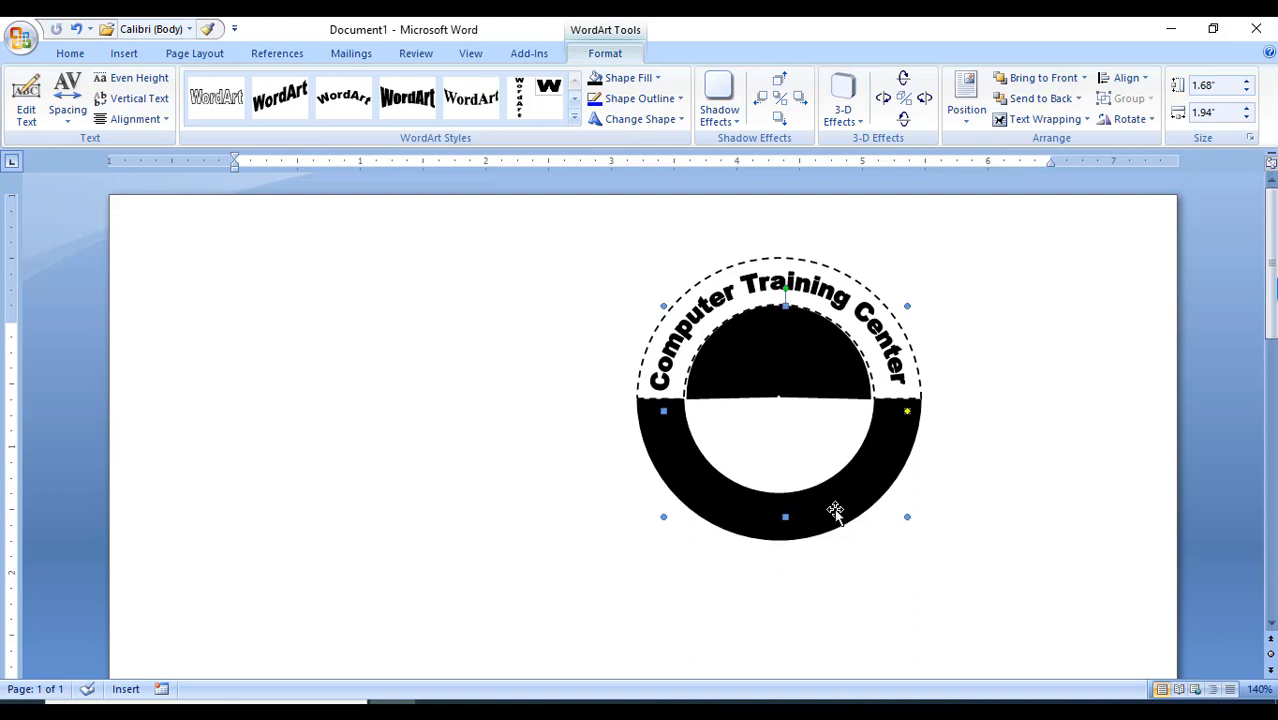
Step: Fill the "Upazila Digital Center" WordArt with white and shrink it to about 1.63" high by 1.86" wide to fit the black arc
click(627, 78)
click(593, 117)
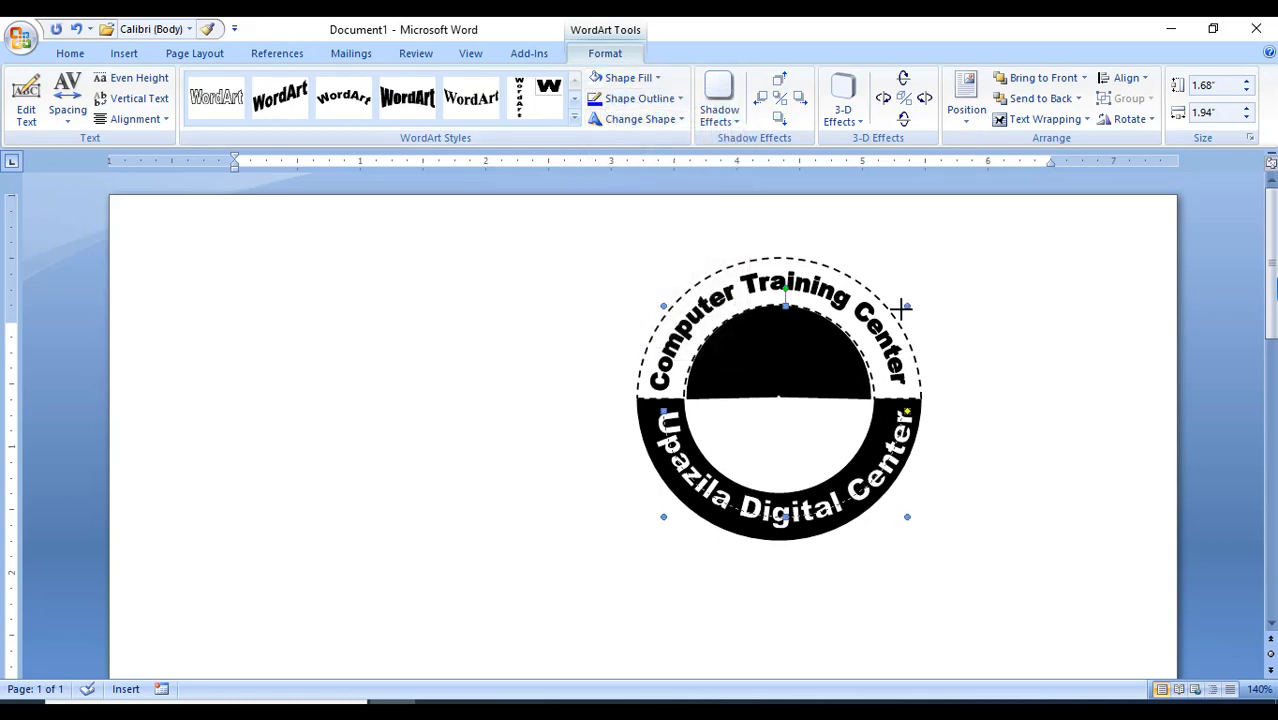
drag(896, 312, 896, 312)
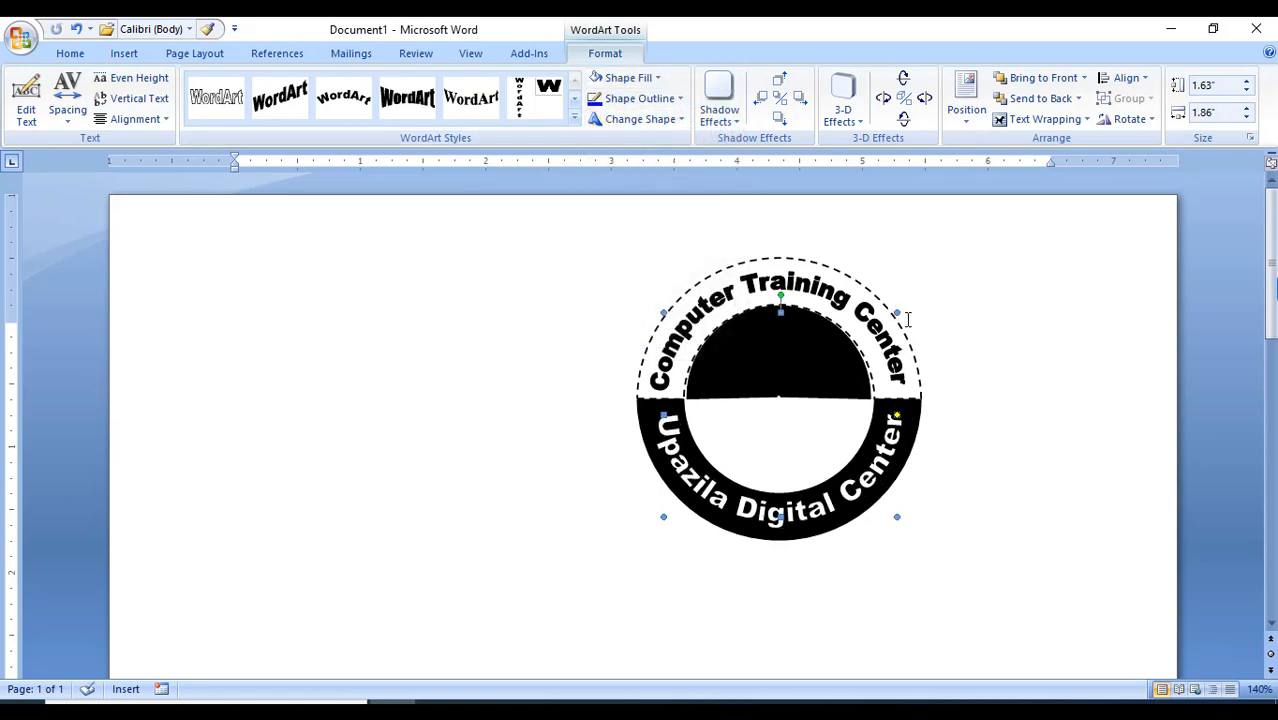
click(1041, 503)
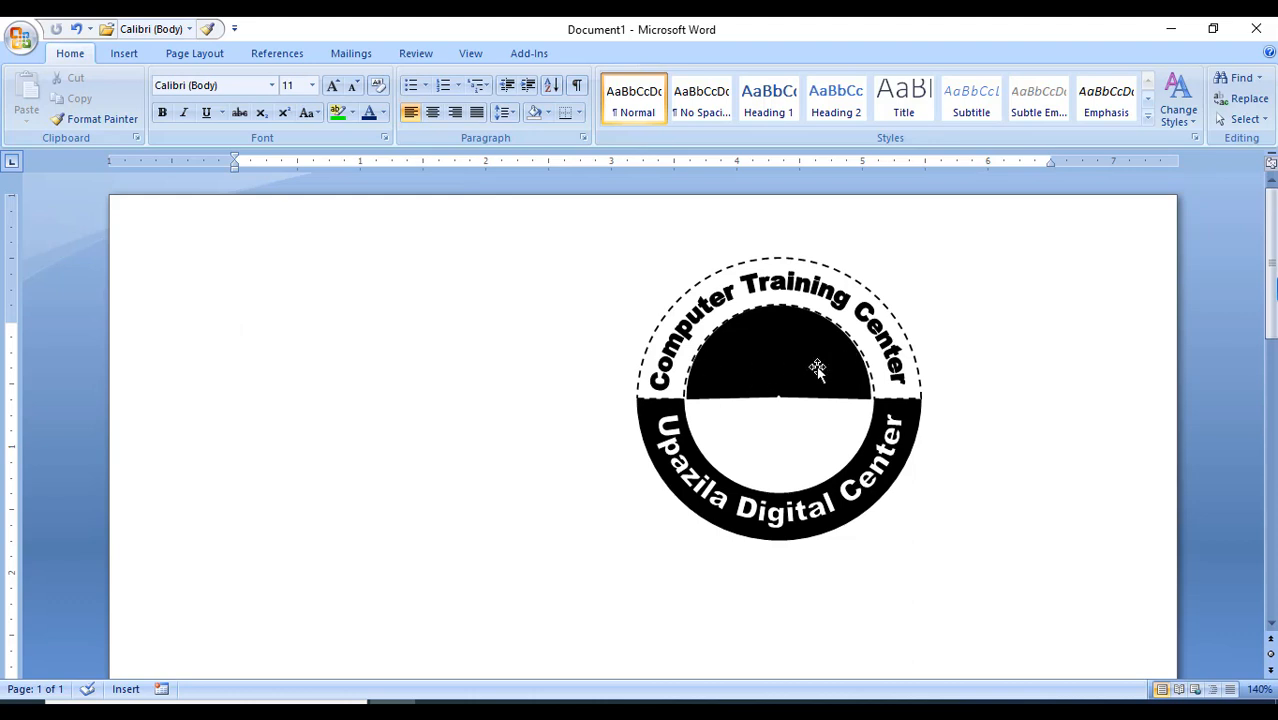
Step: Insert WordArt reading "CTC" in the straight outlined style
click(124, 53)
click(832, 97)
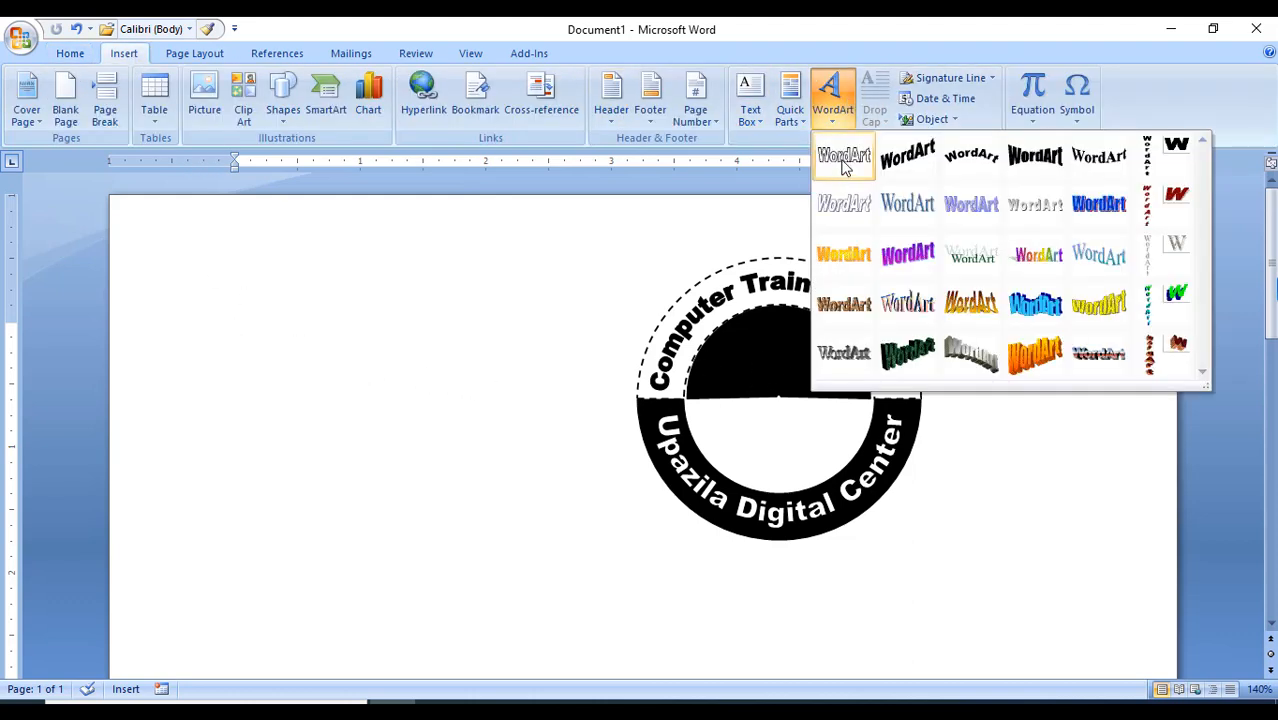
click(843, 160)
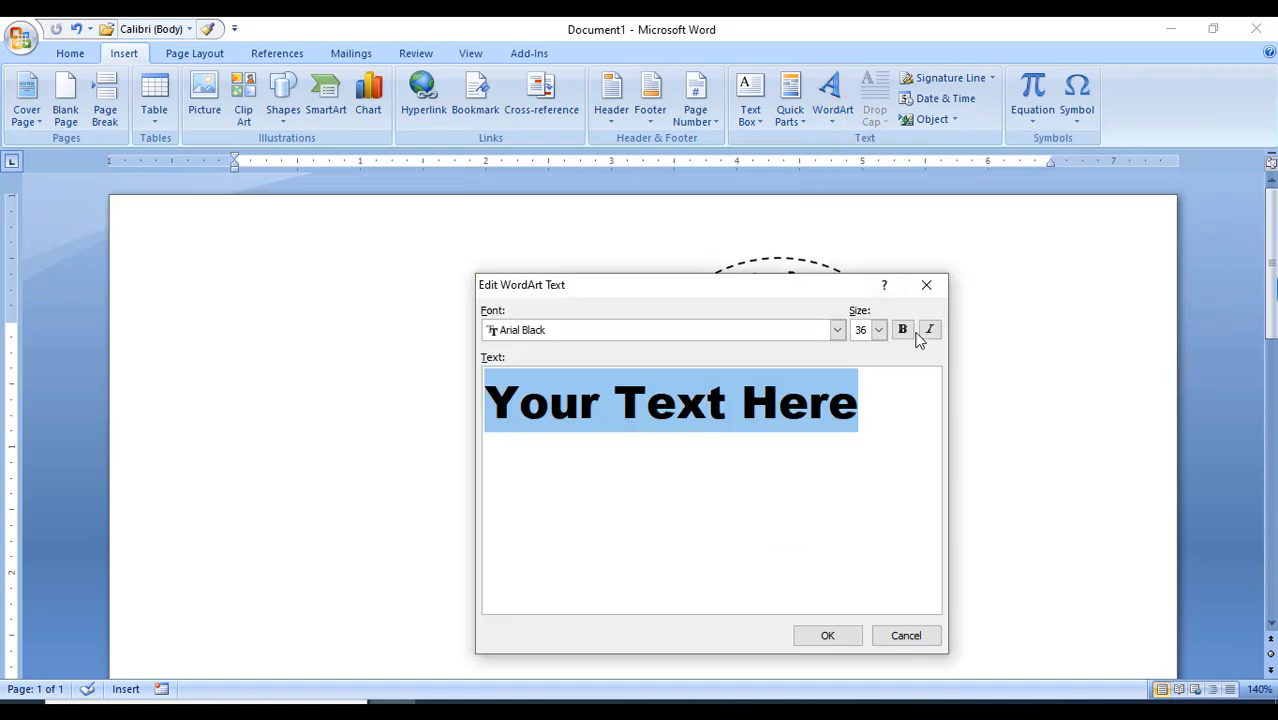
text(CTC)
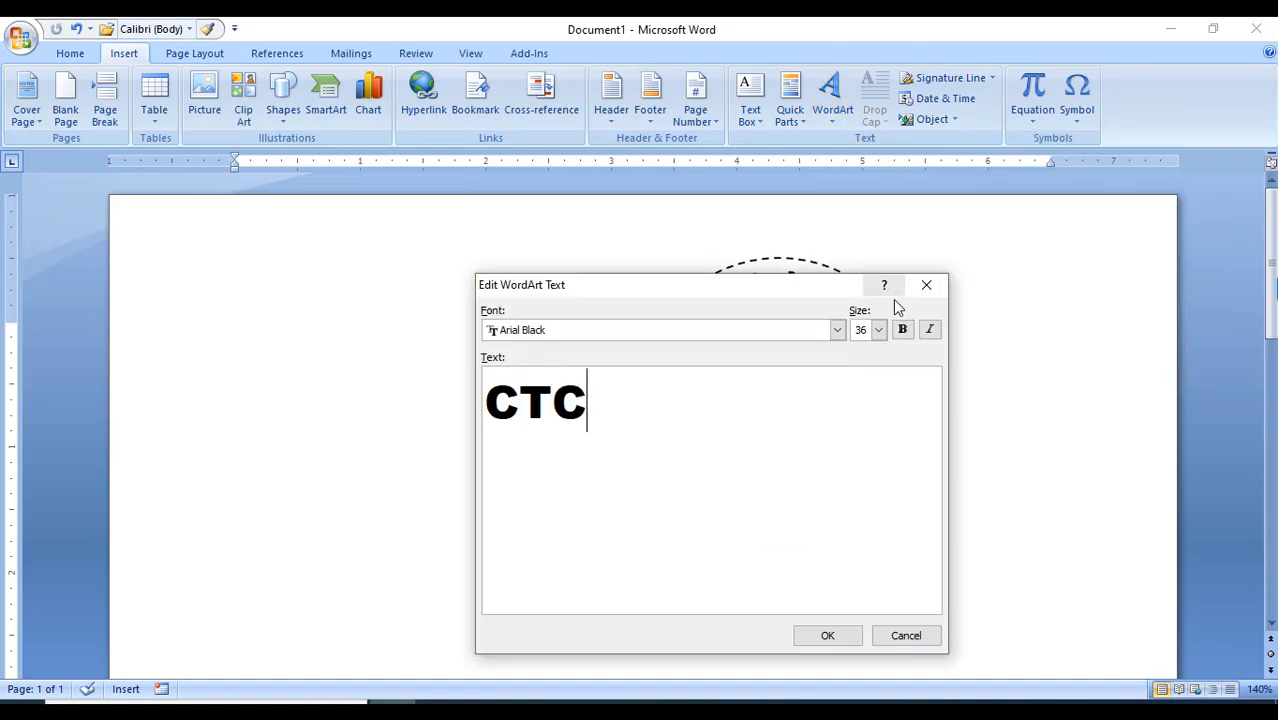
click(840, 638)
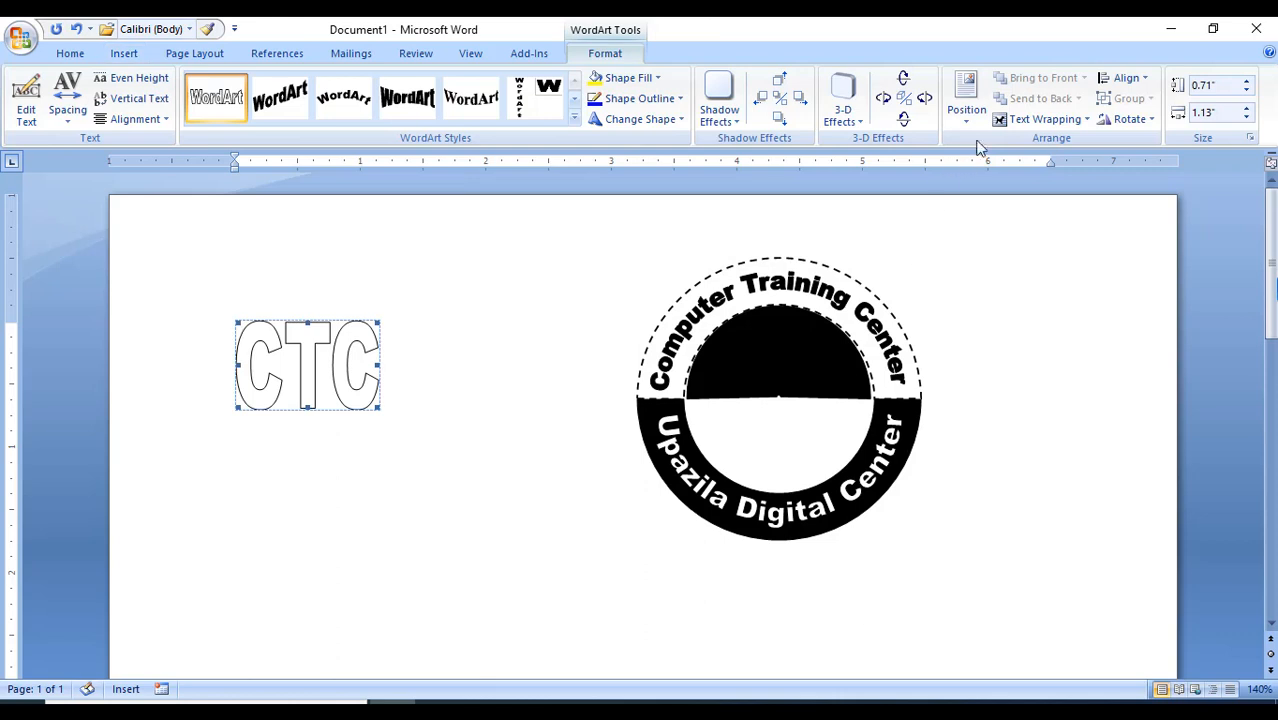
Step: Place the "CTC" WordArt in front of text within the black half disc, at about 0.36" high by 0.83" wide
click(1045, 119)
click(1073, 224)
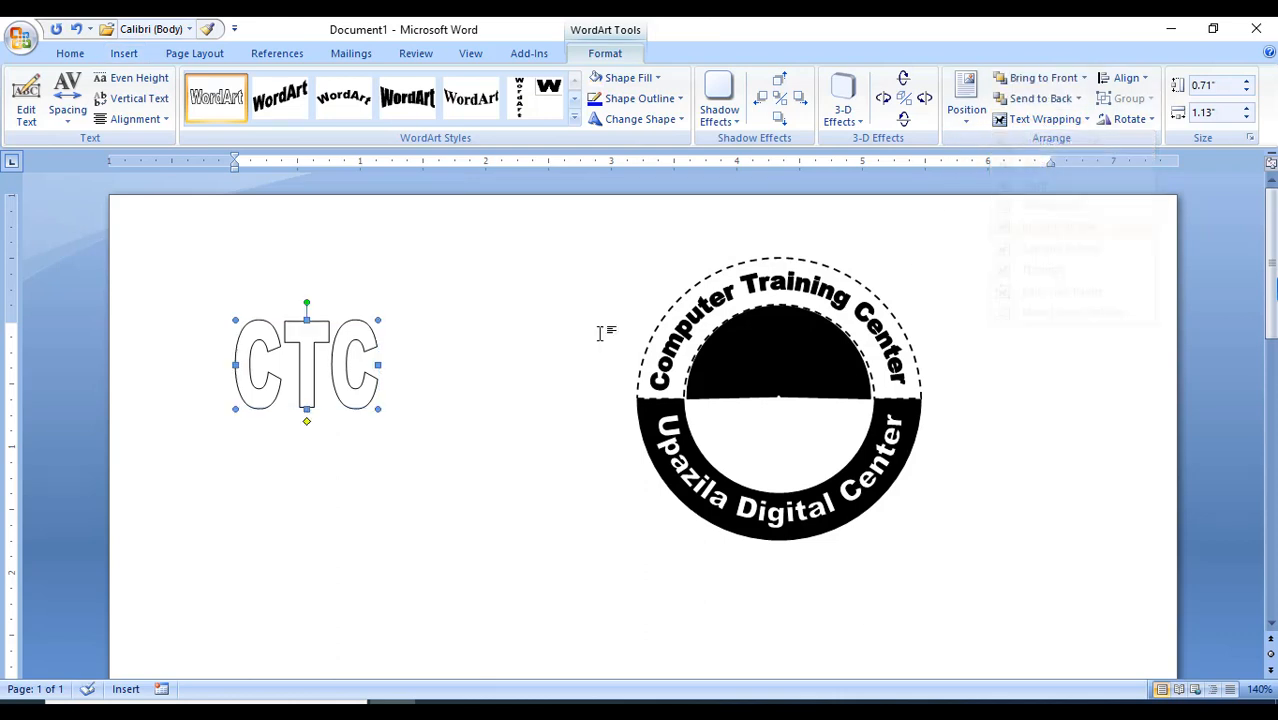
drag(371, 400, 778, 357)
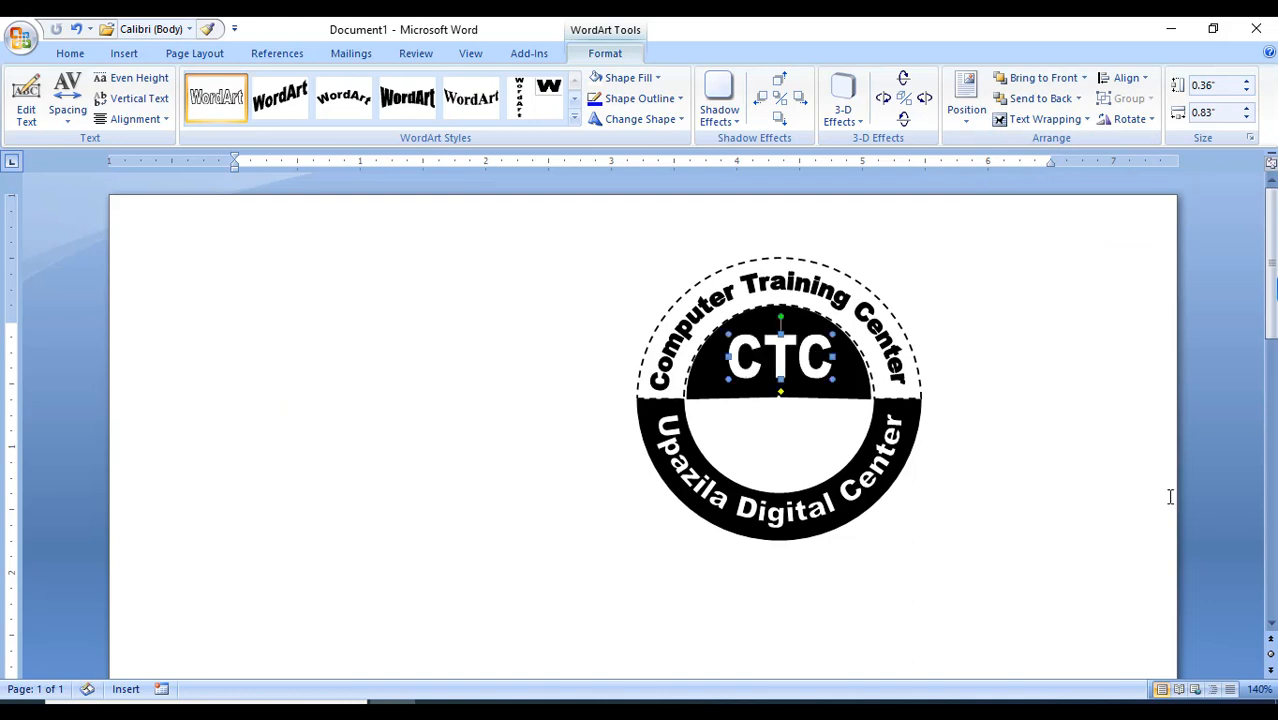
click(1097, 545)
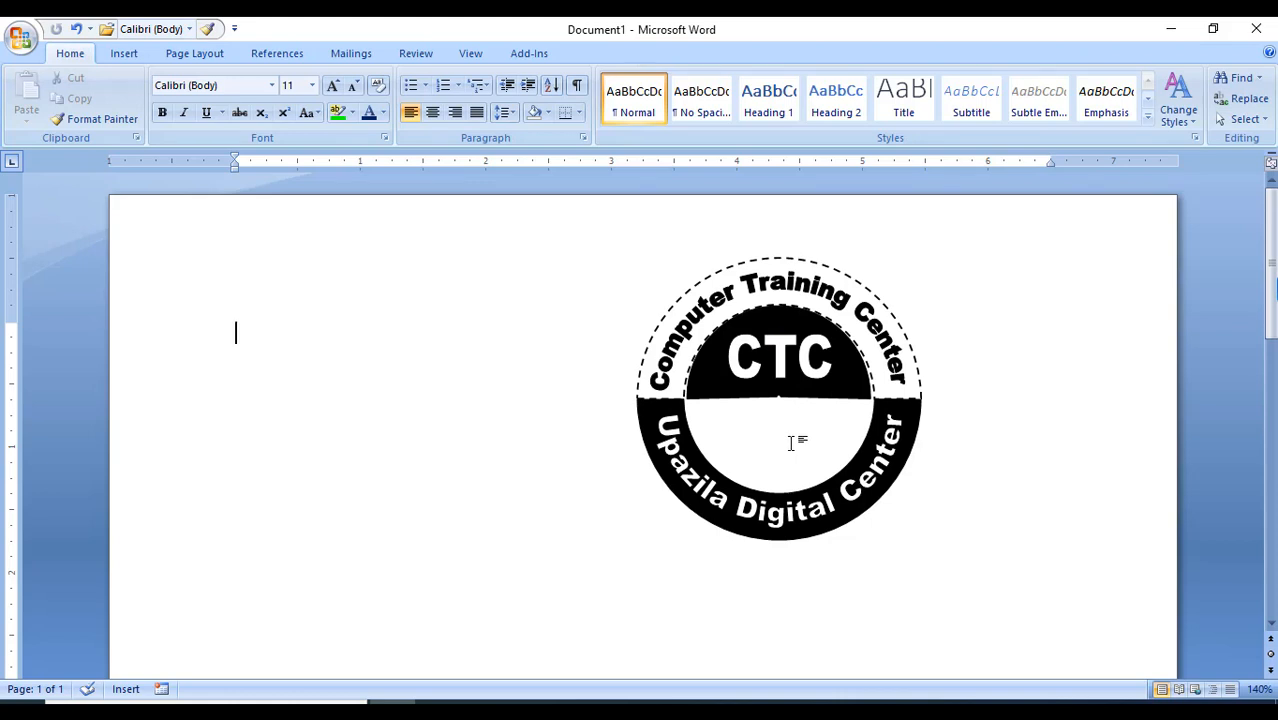
Step: Insert the clip art of a computer with a globe on its monitor over a blue background, and close the clip art search
click(124, 53)
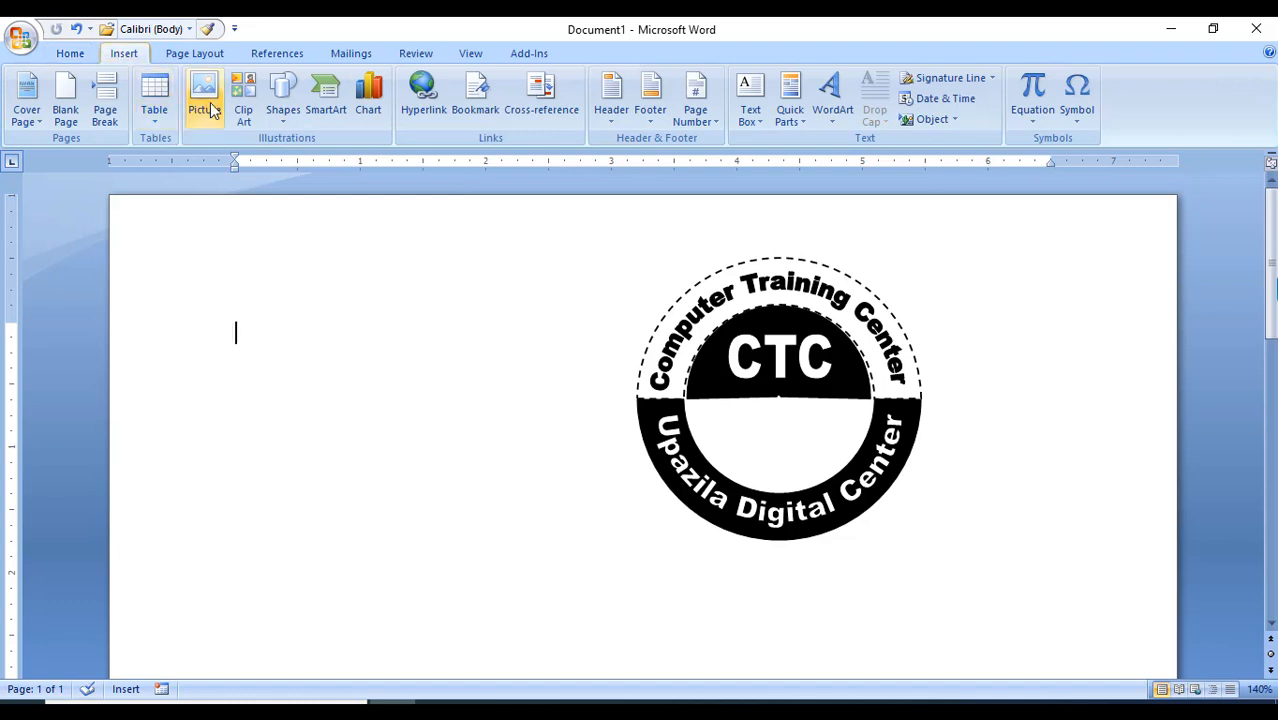
click(243, 104)
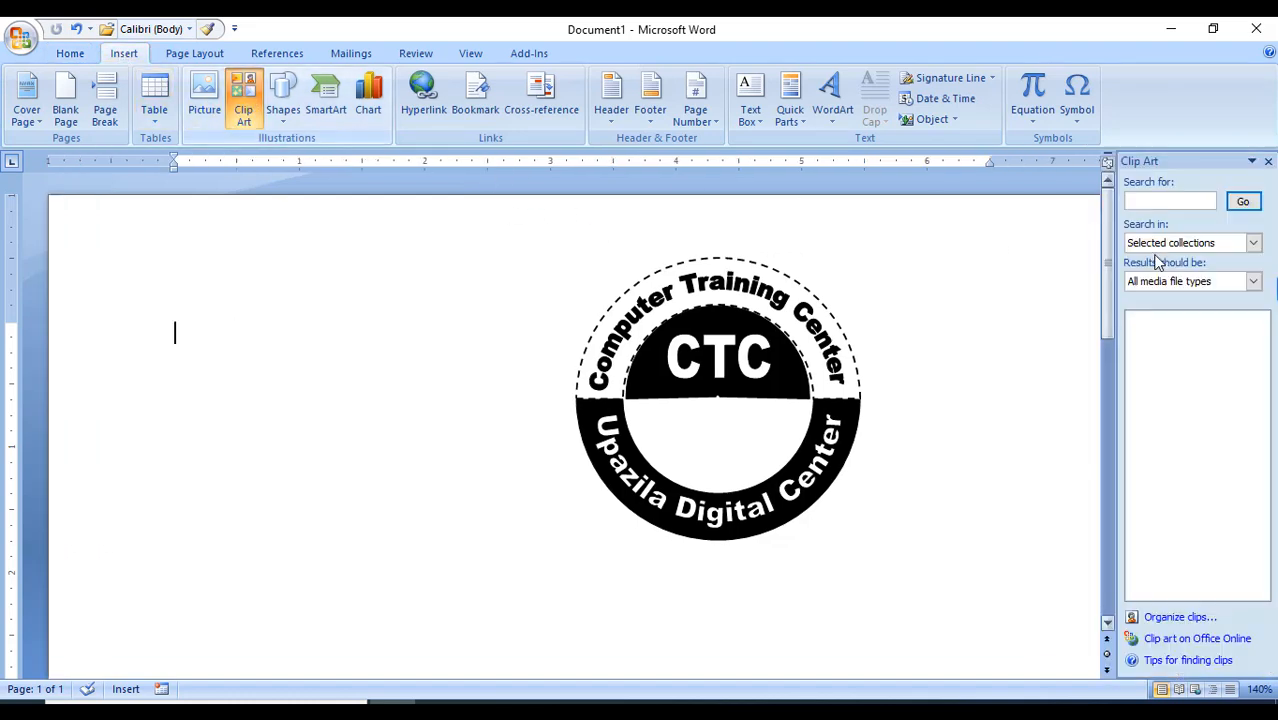
click(1243, 201)
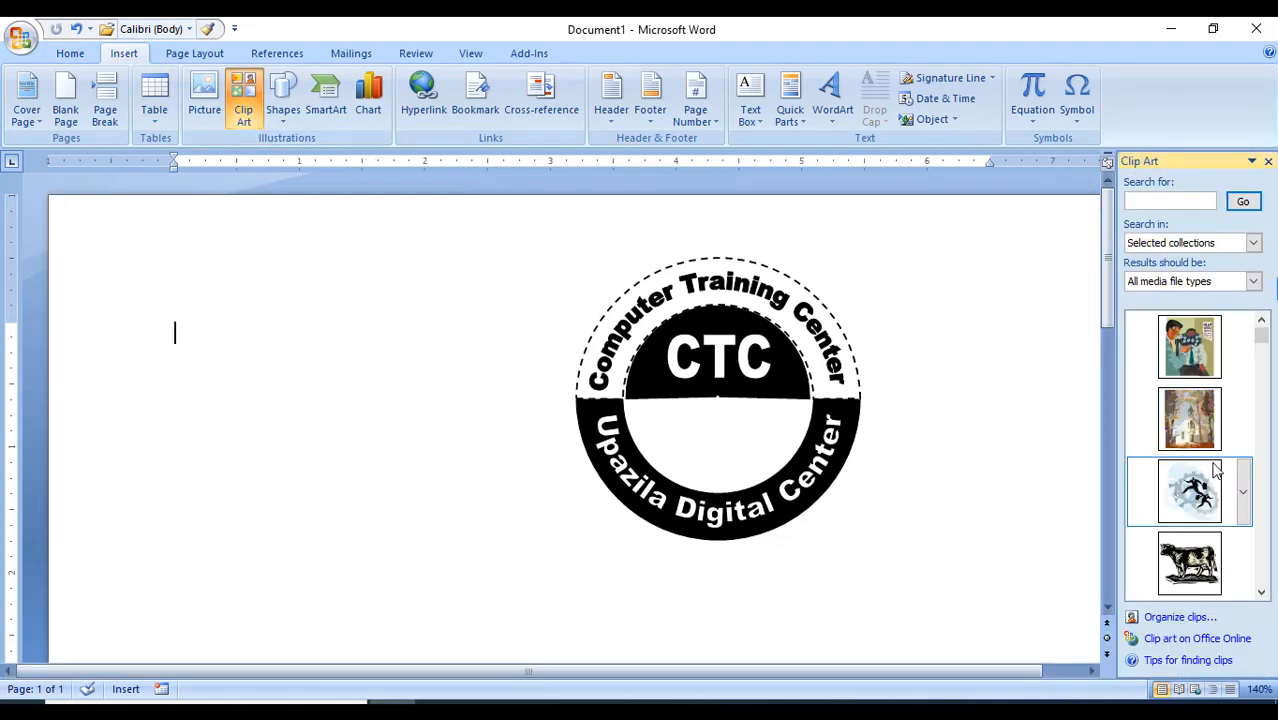
scroll(1217, 470, down, 4)
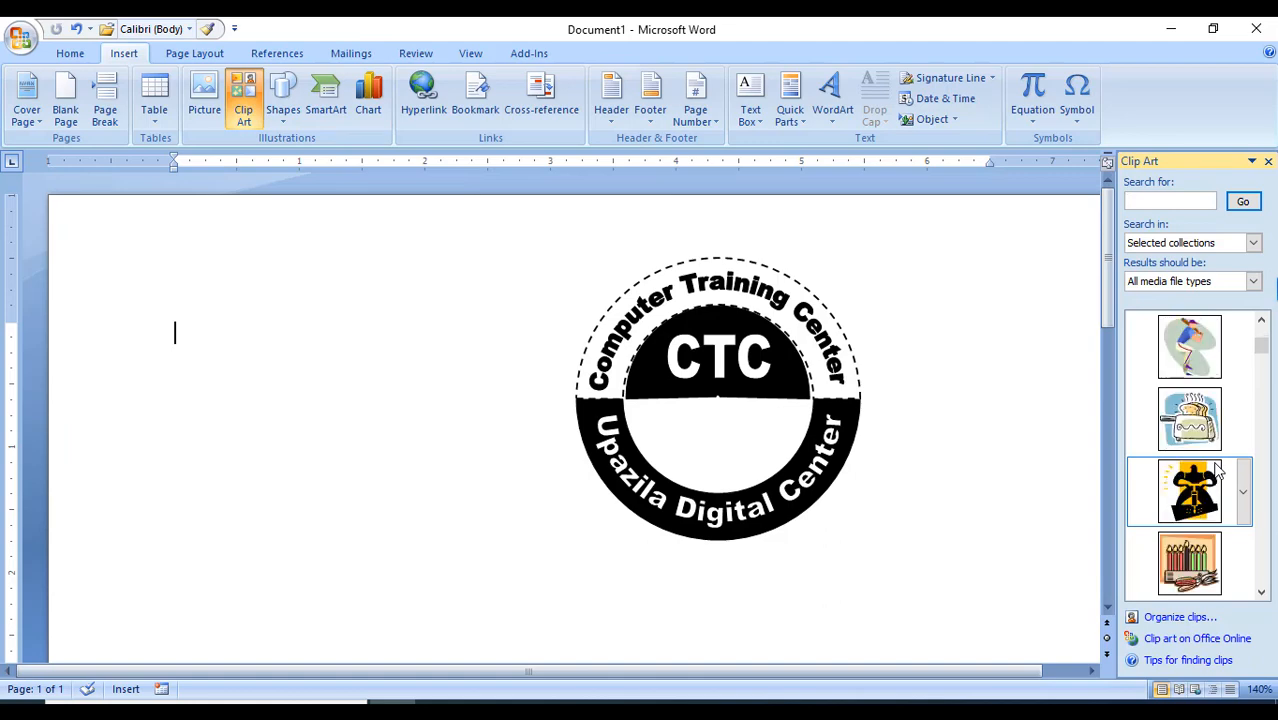
scroll(1217, 470, down, 3)
scroll(1217, 470, down, 3)
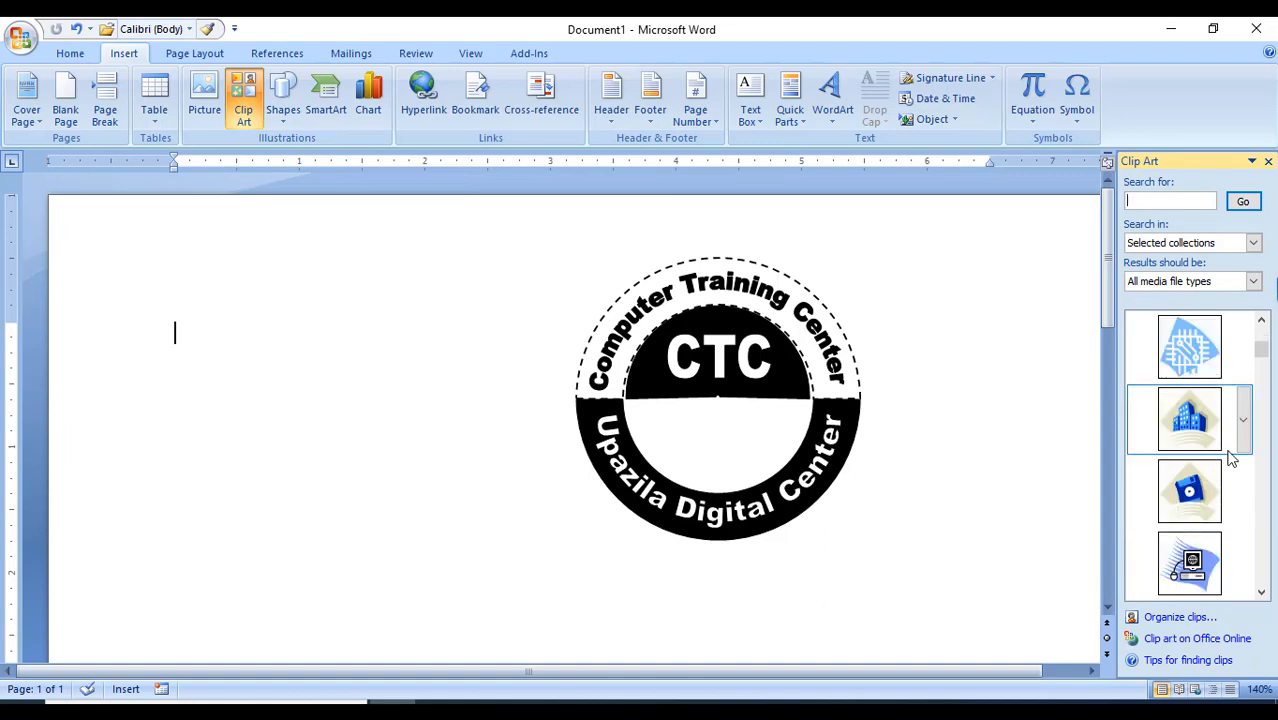
click(1186, 565)
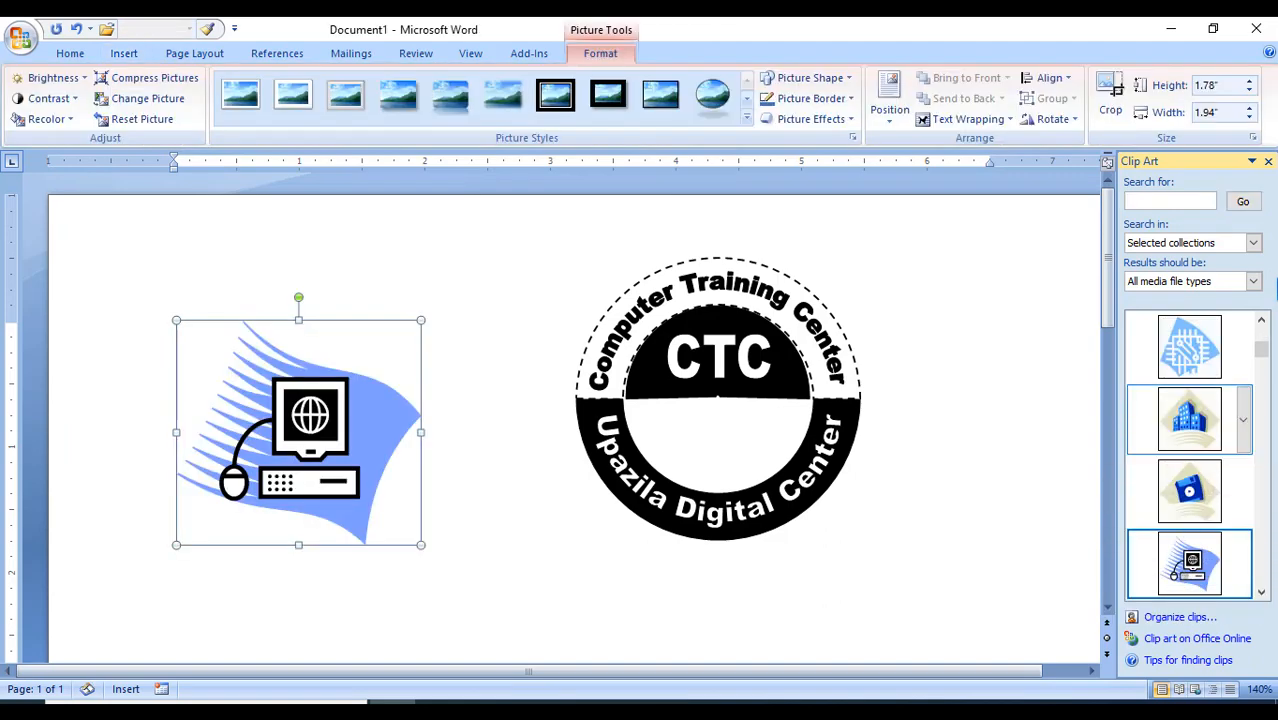
click(1266, 162)
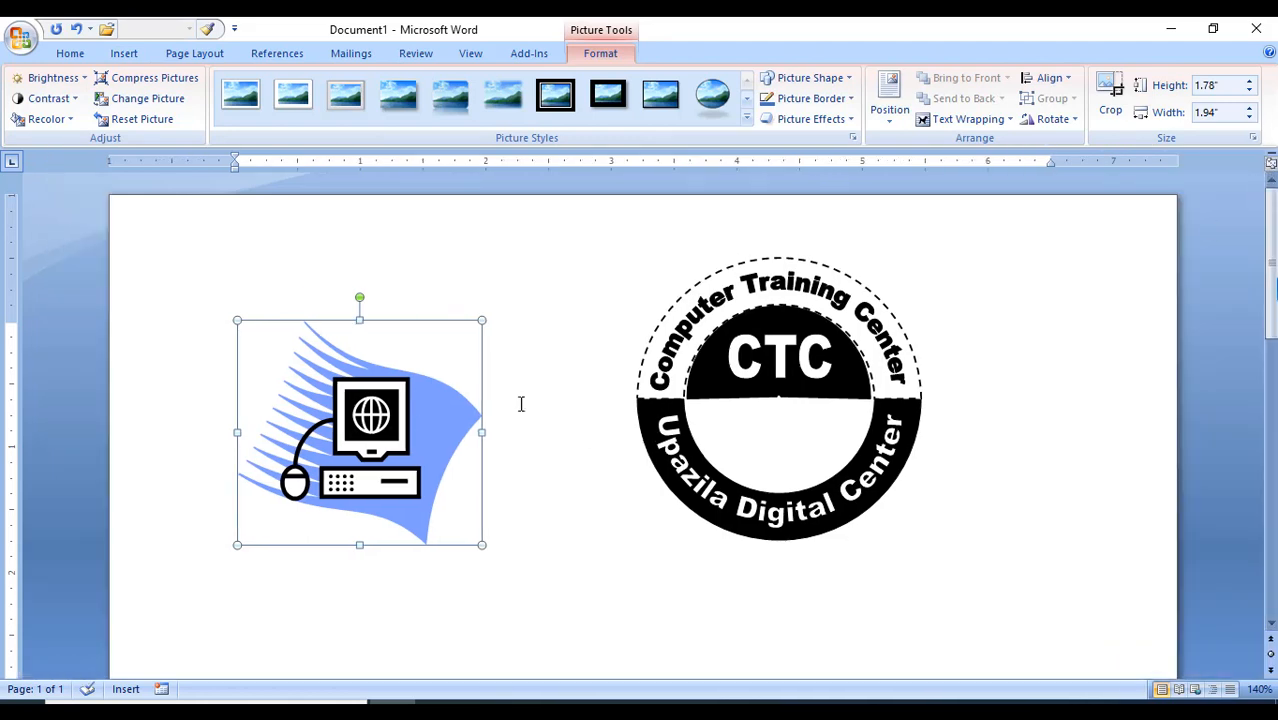
Step: Set the computer clip art in front of text and shrink it to fit inside the white half circle below "CTC"
click(966, 119)
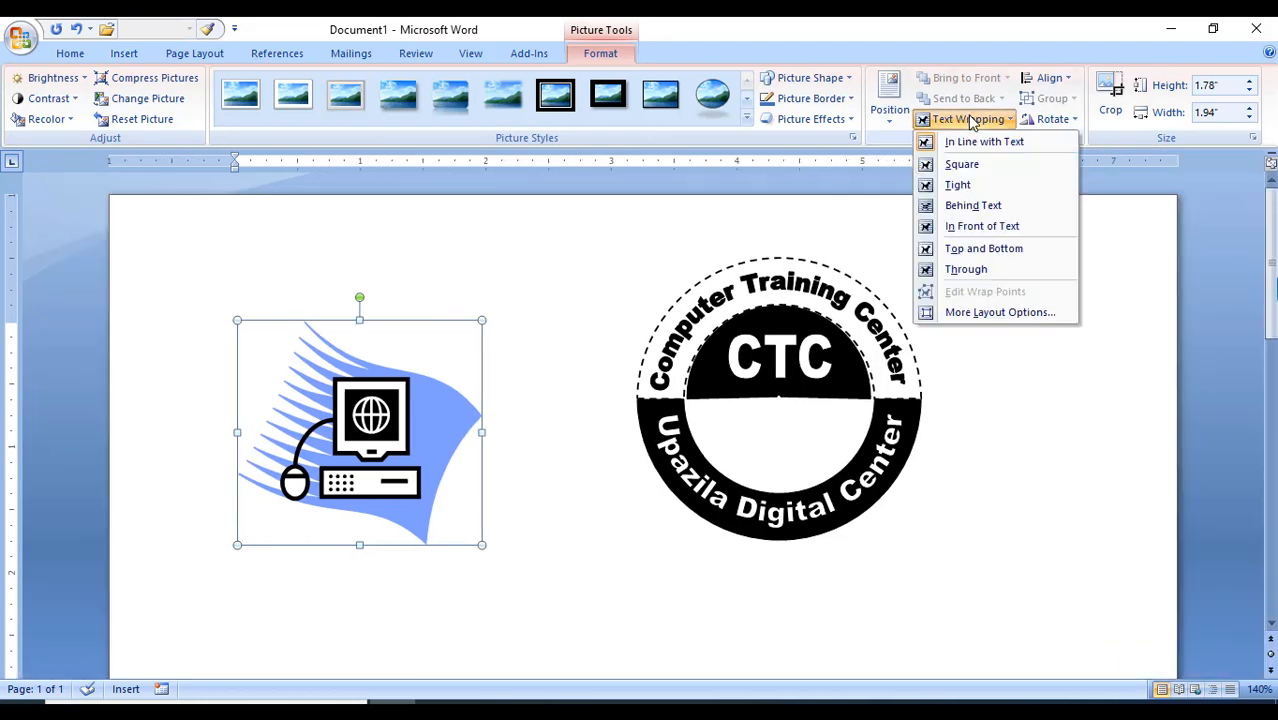
click(966, 227)
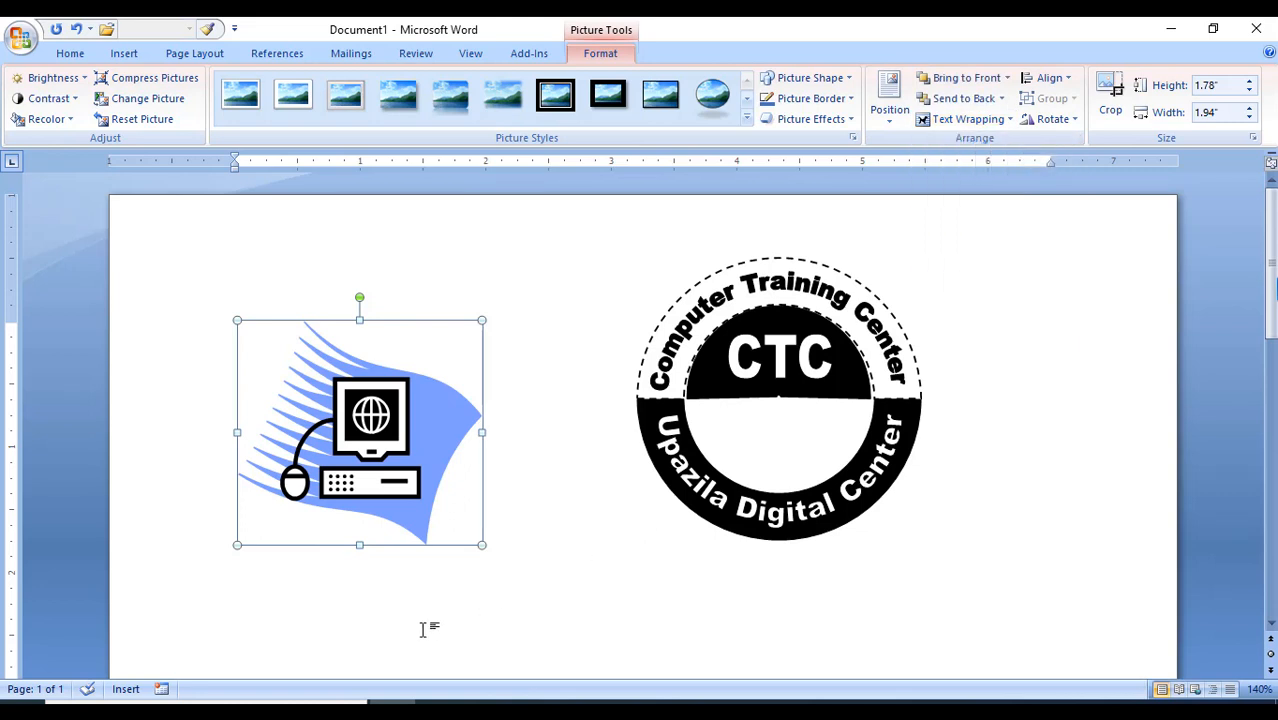
drag(481, 545, 764, 428)
click(311, 539)
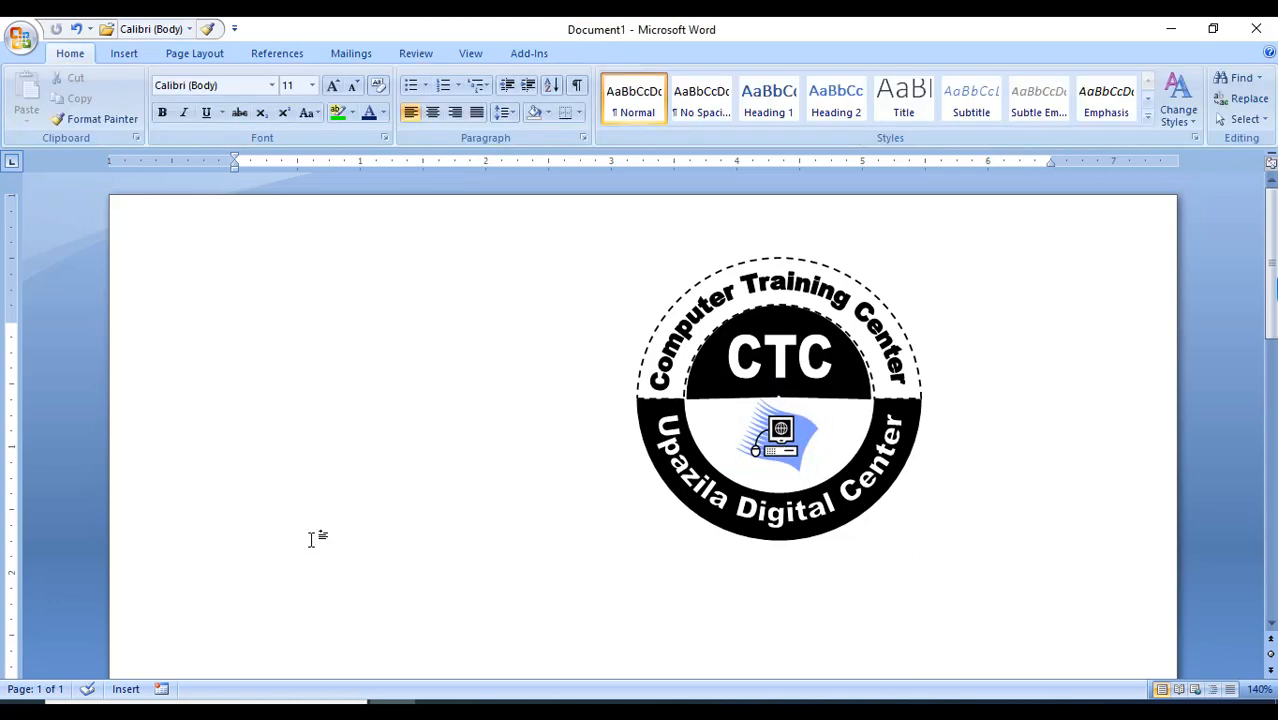